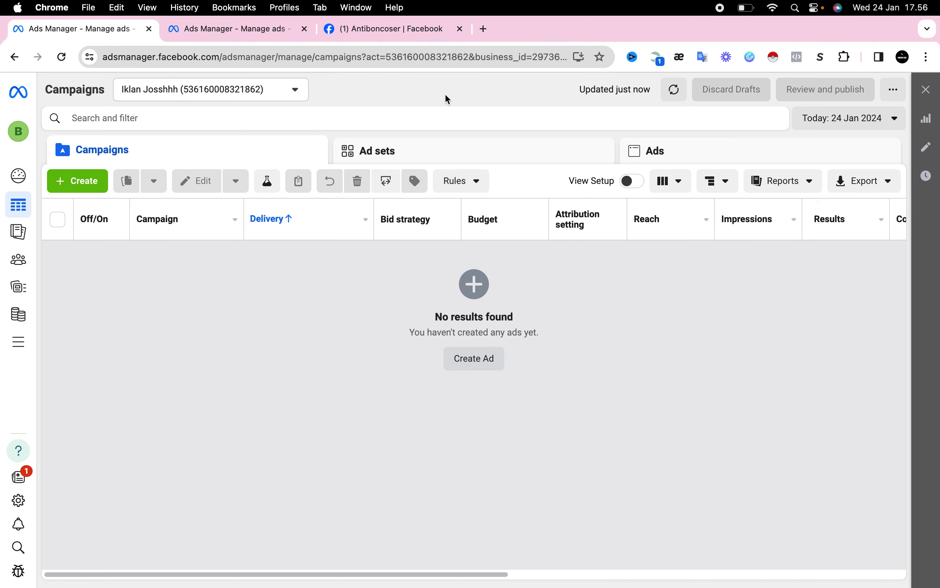
- Read the Antiboncoser Facebook group post about product testing and review the ad-testing workflow board in Freeform, returning to Chrome
click(391, 29)
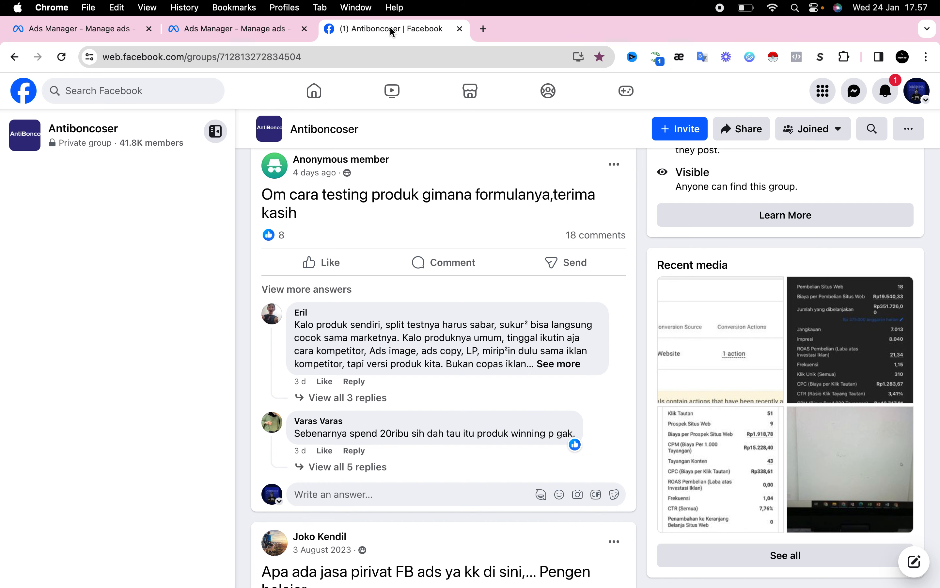
key(ctrl+Right)
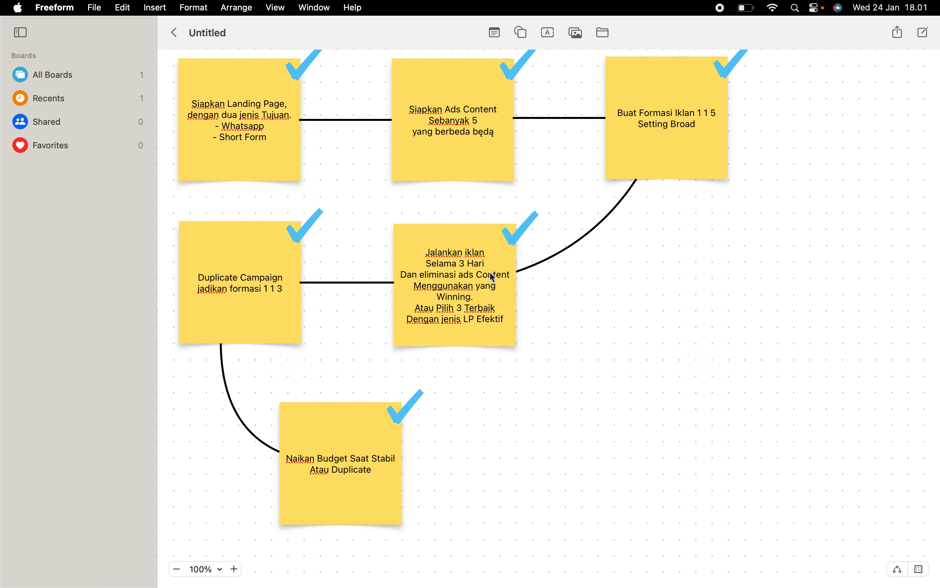
key(ctrl+Left)
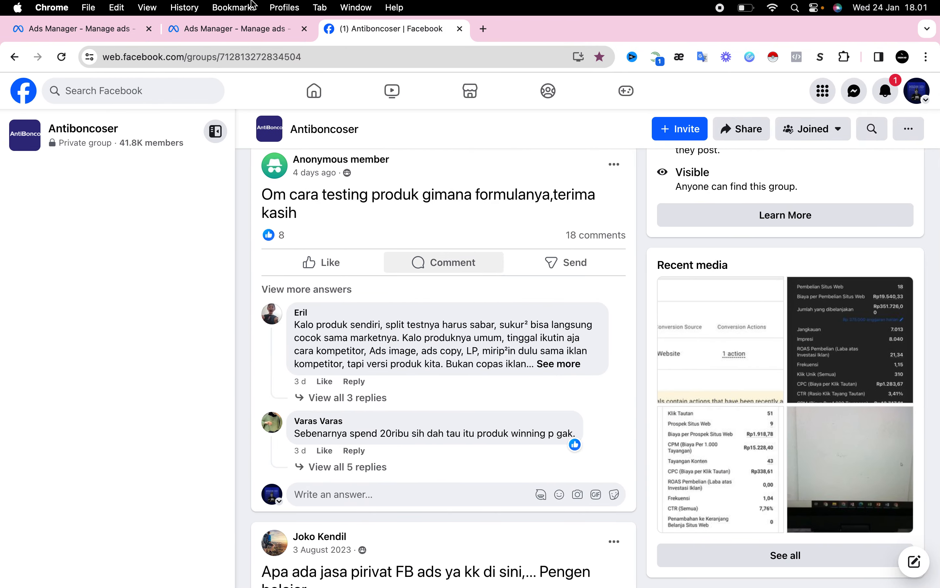
- In the EVPO - MEMBER PRO ad account, create an auction campaign with the Sales objective and the manual sales campaign setup
click(213, 29)
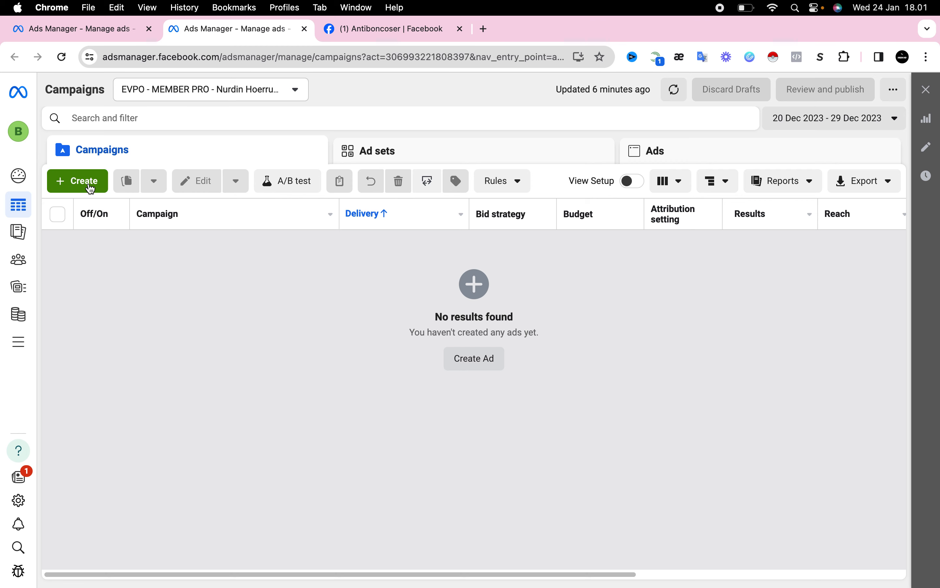
click(90, 188)
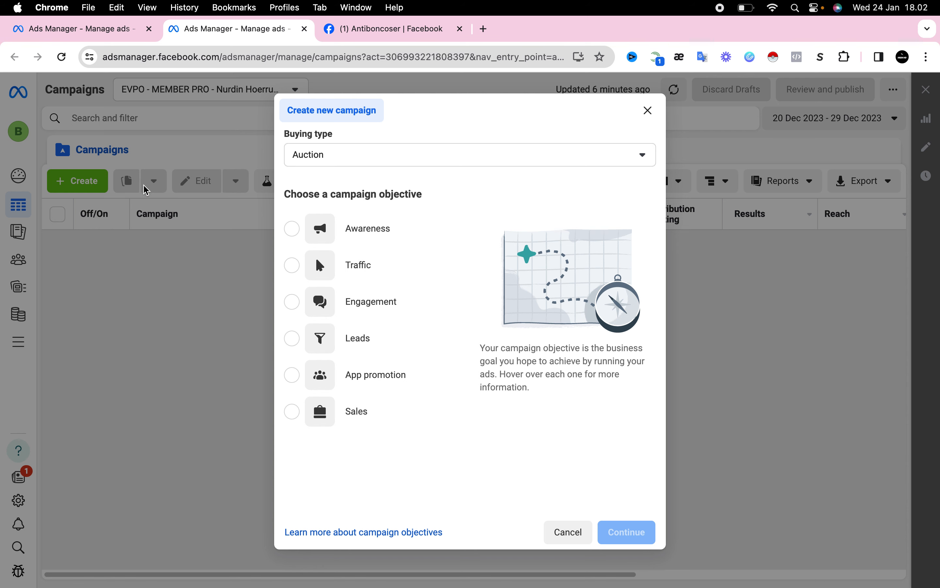
click(365, 414)
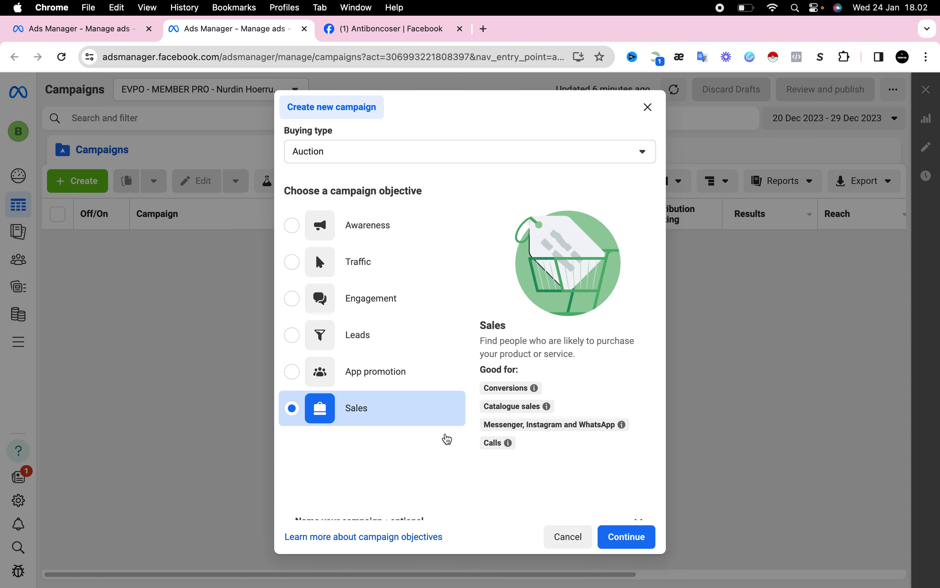
click(631, 533)
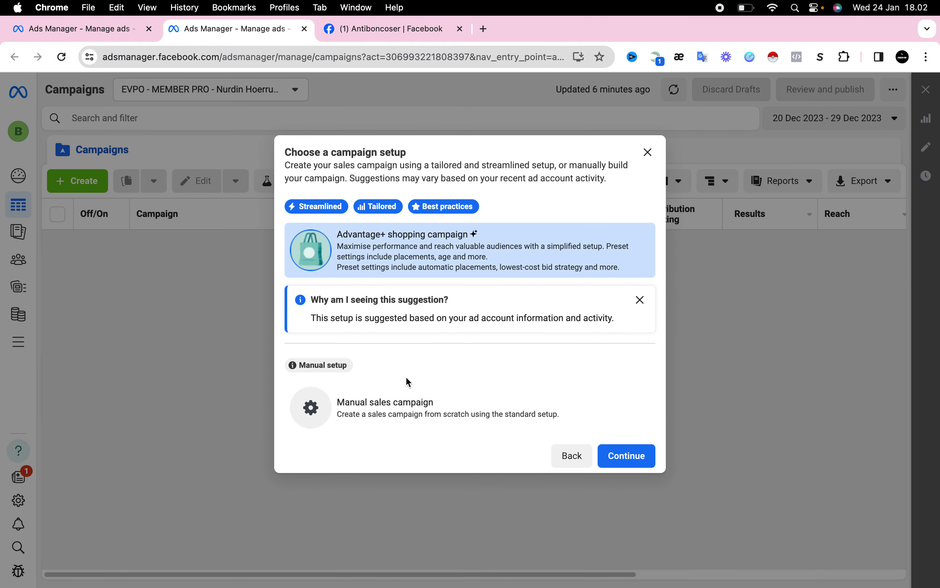
click(413, 419)
click(632, 459)
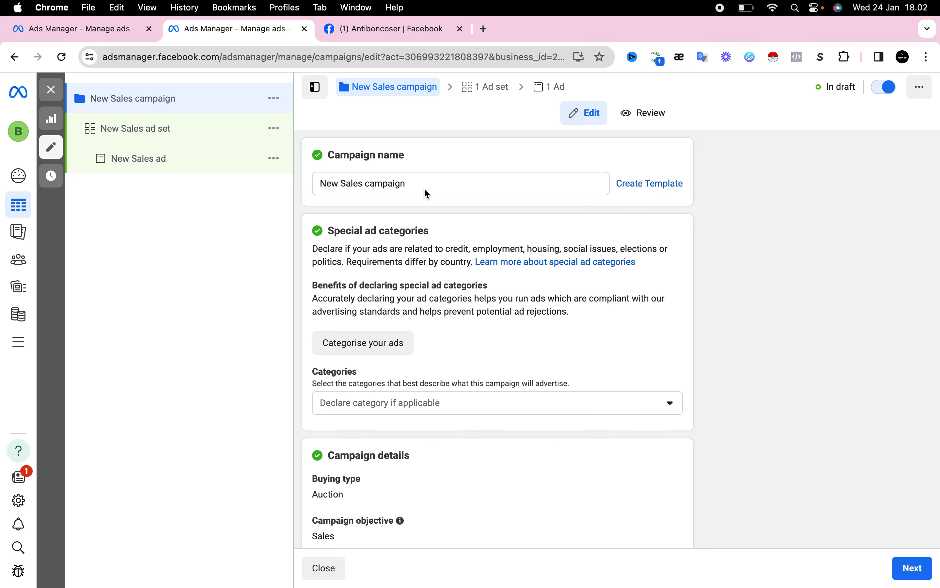
- Rename the new campaign as "campaign LPWA 24012024"
click(415, 184)
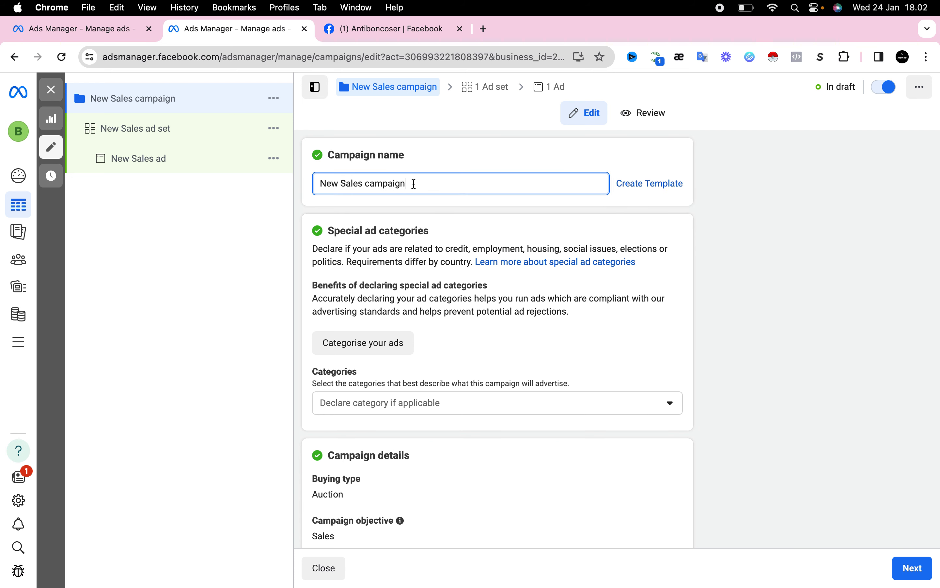
key(super+a)
text(cam)
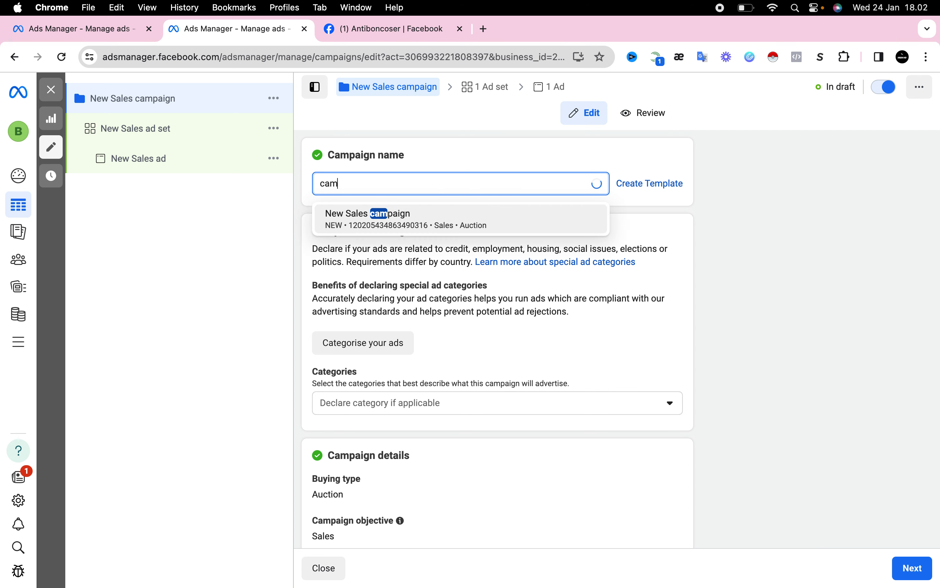
text(paign)
key(Caps_Lock)
text(LPWA)
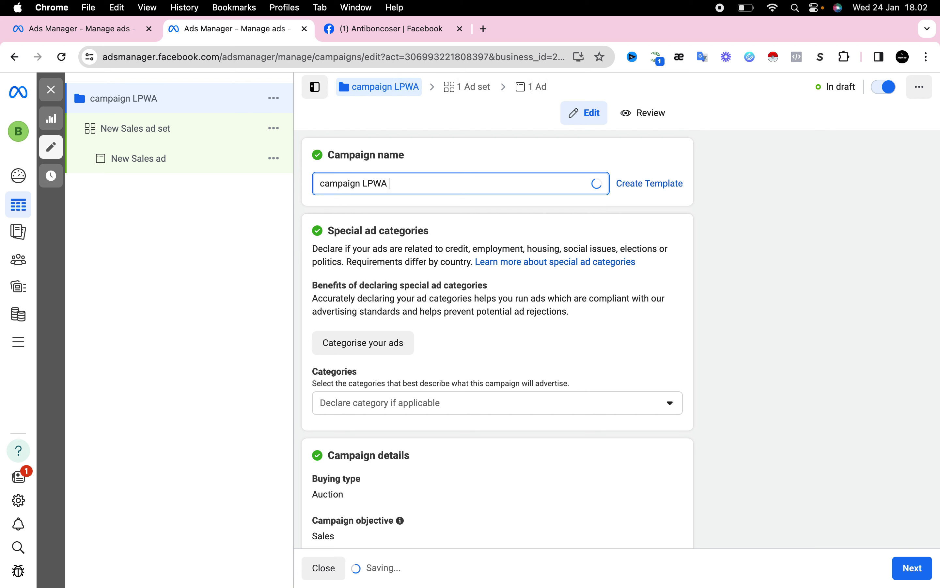
text( 24)
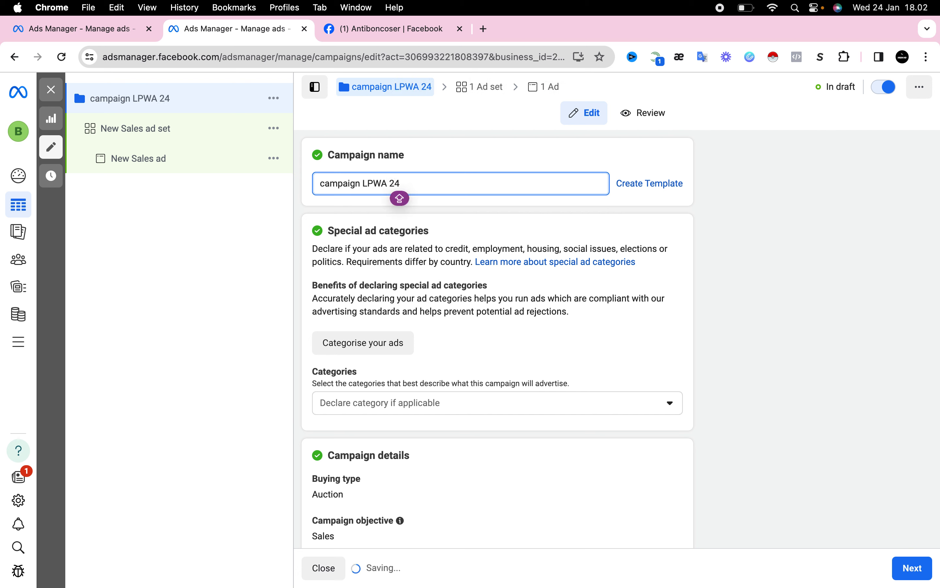
text(012024)
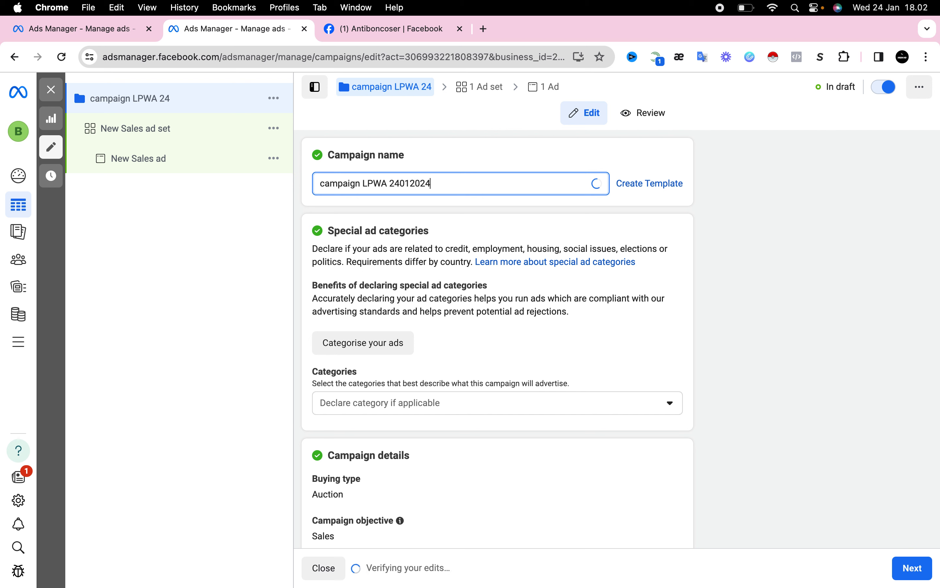
click(466, 149)
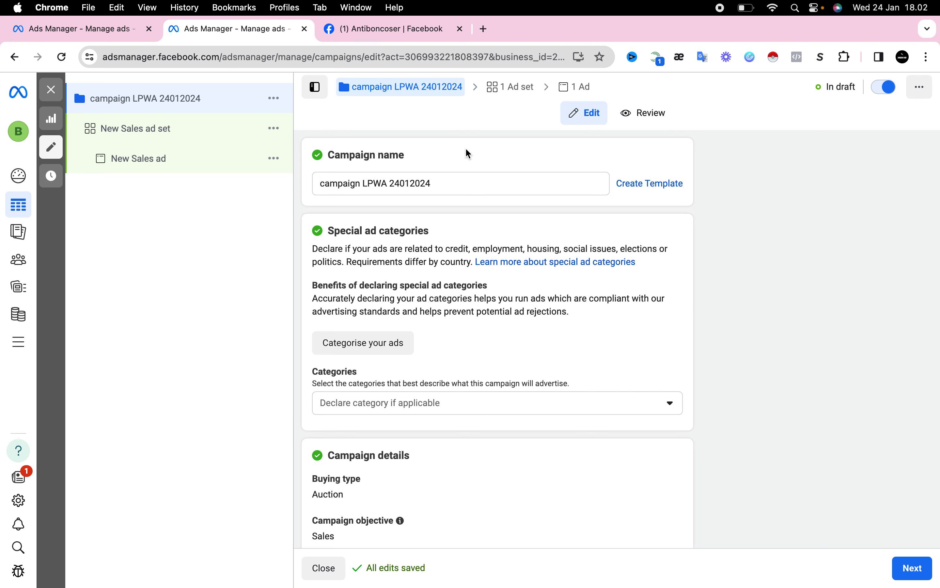
- Turn on Advantage campaign budget, dismiss the budget scheduling tip, and continue to the ad set settings
scroll(465, 367, down, 5)
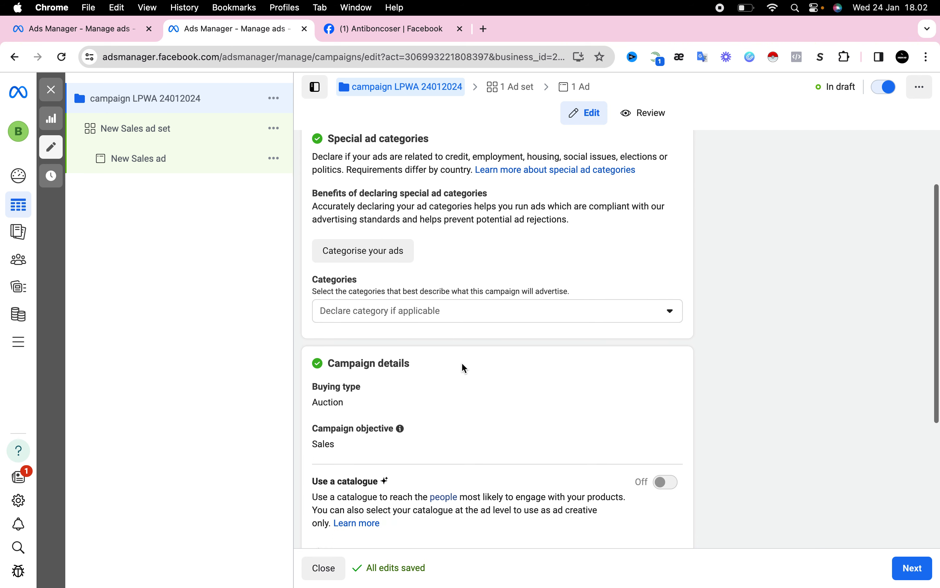
scroll(466, 368, down, 6)
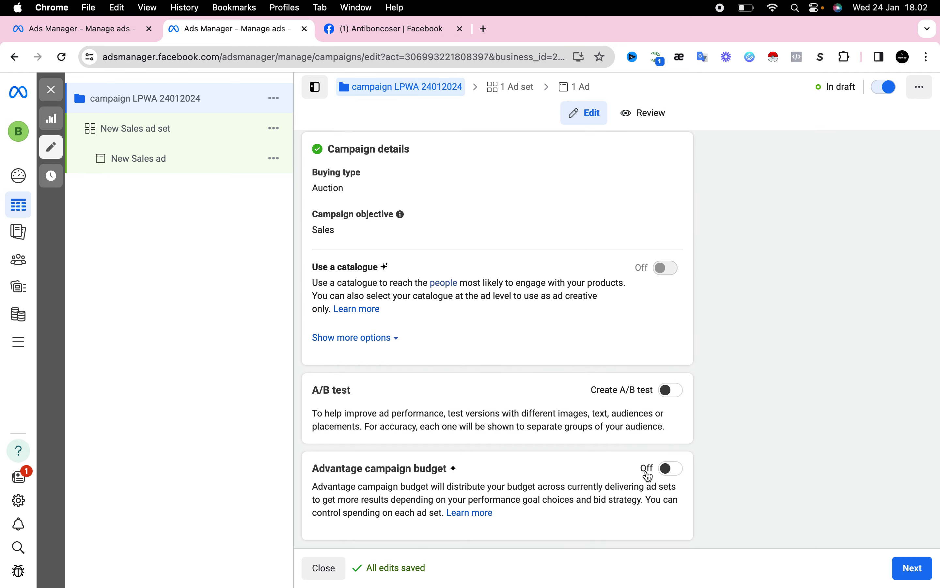
click(672, 469)
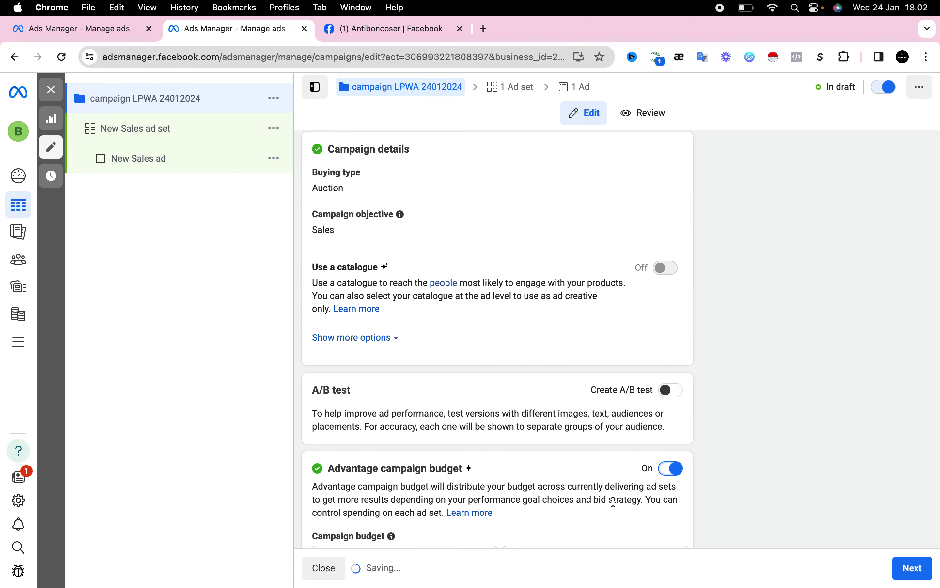
scroll(613, 501, down, 7)
scroll(614, 502, down, 3)
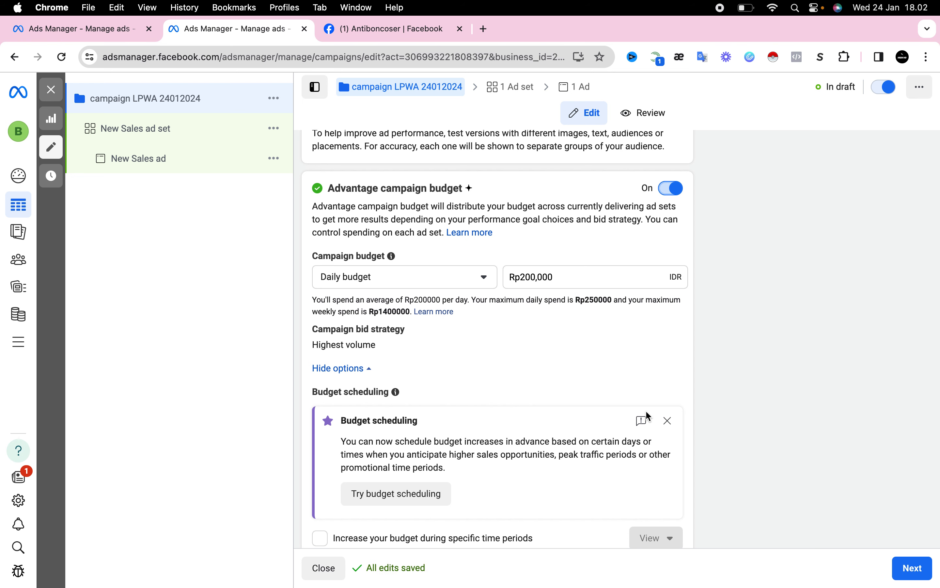
click(669, 423)
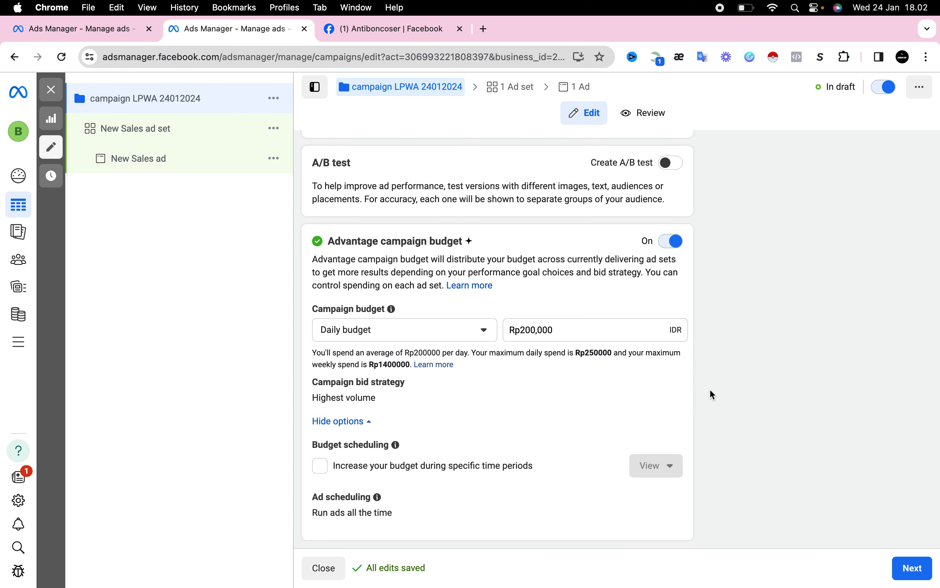
click(917, 568)
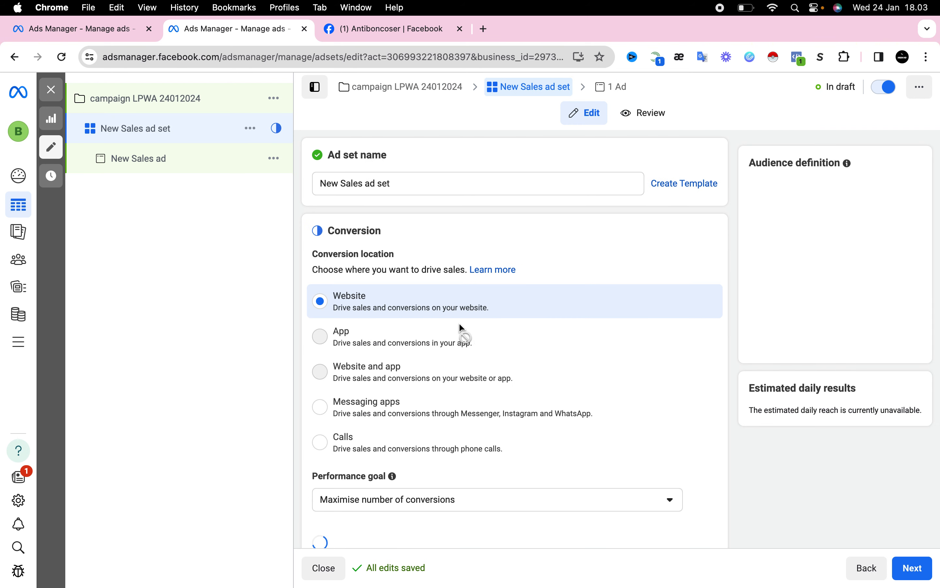
- Set the minimum age in the ad set's audience controls to 25
scroll(396, 315, down, 1)
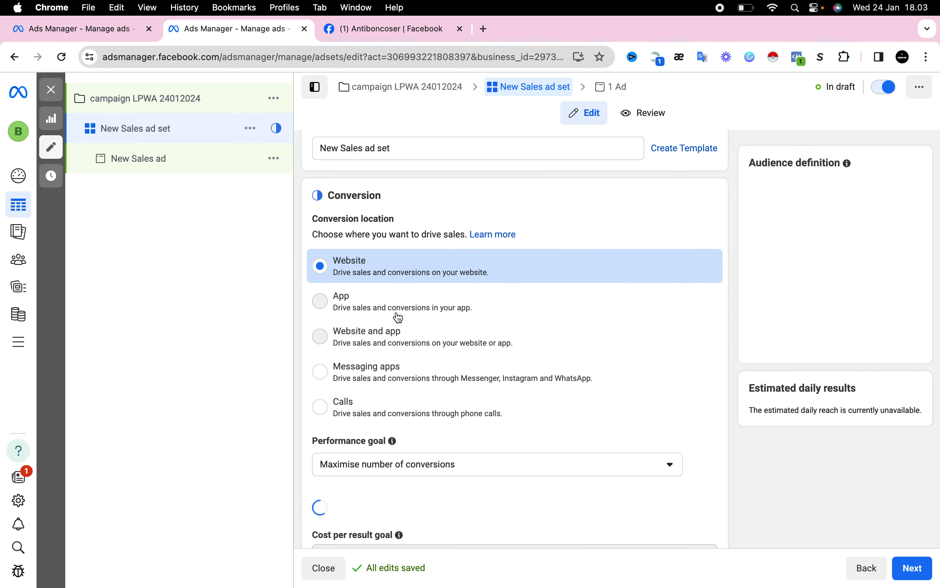
scroll(399, 318, down, 6)
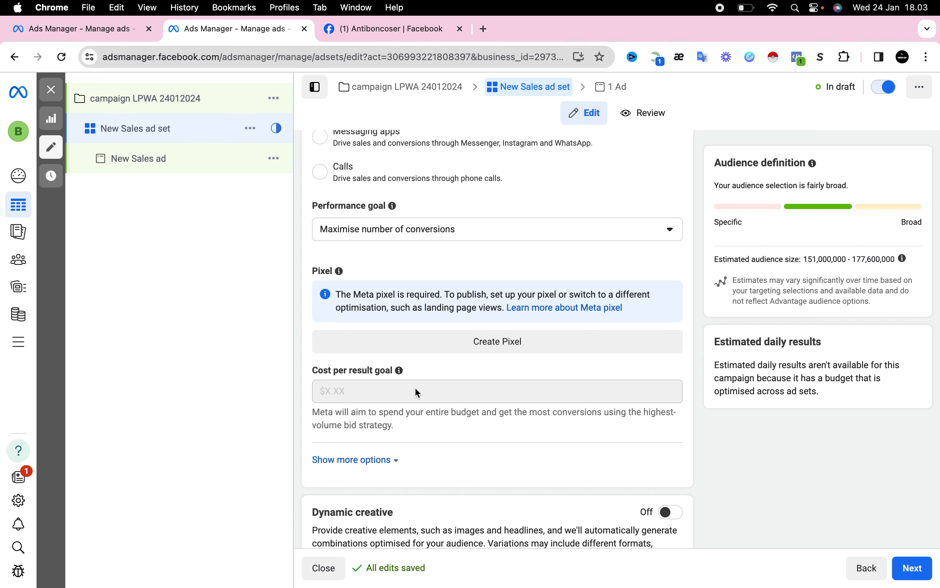
scroll(414, 387, down, 3)
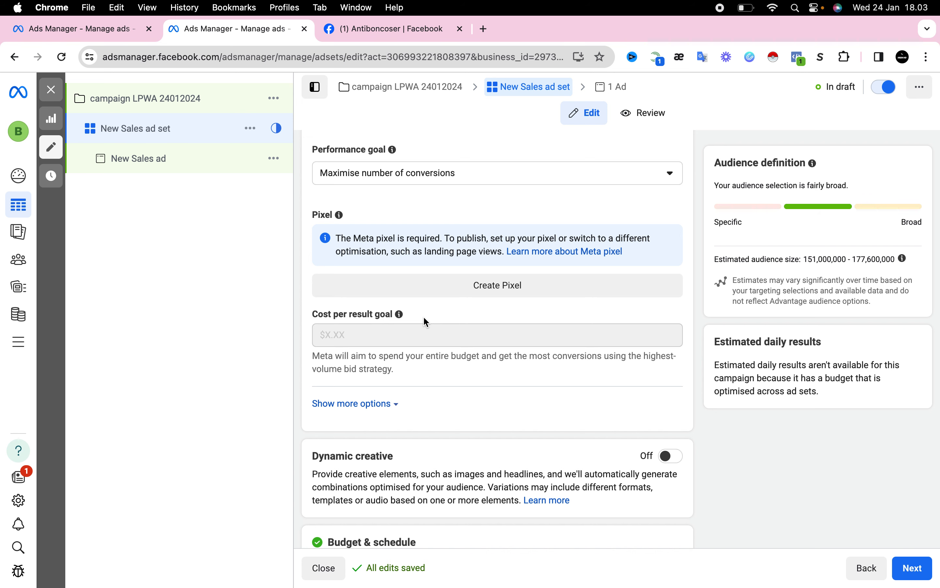
scroll(451, 445, down, 9)
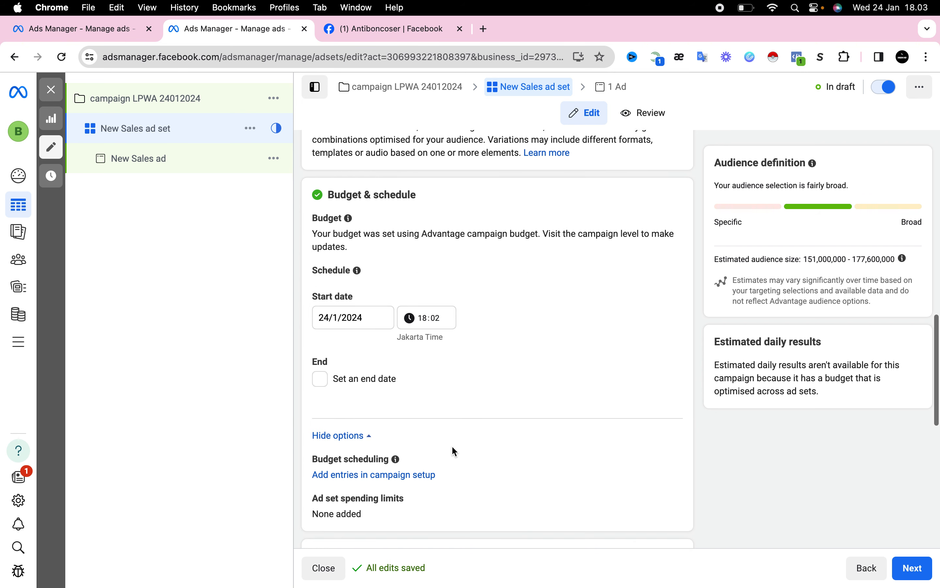
scroll(452, 445, down, 2)
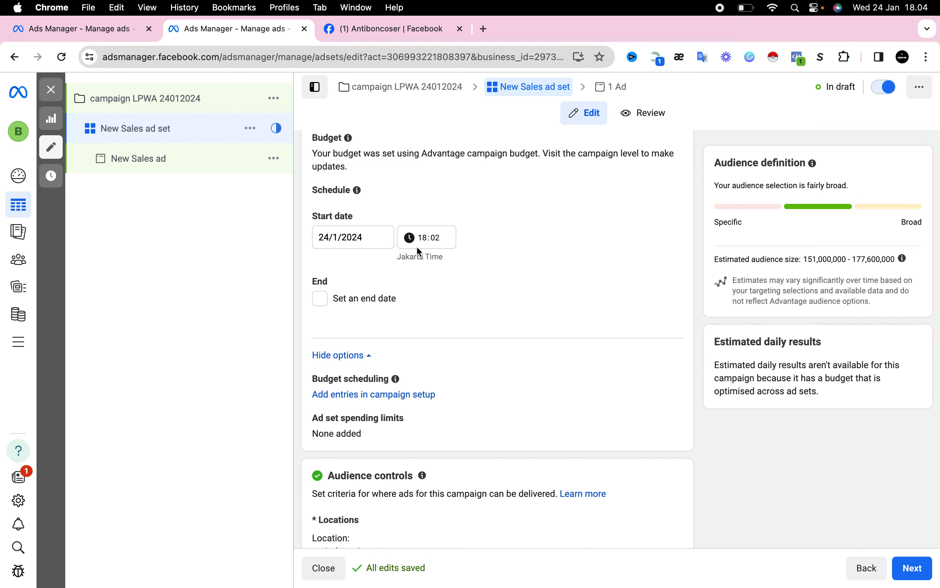
scroll(443, 329, down, 10)
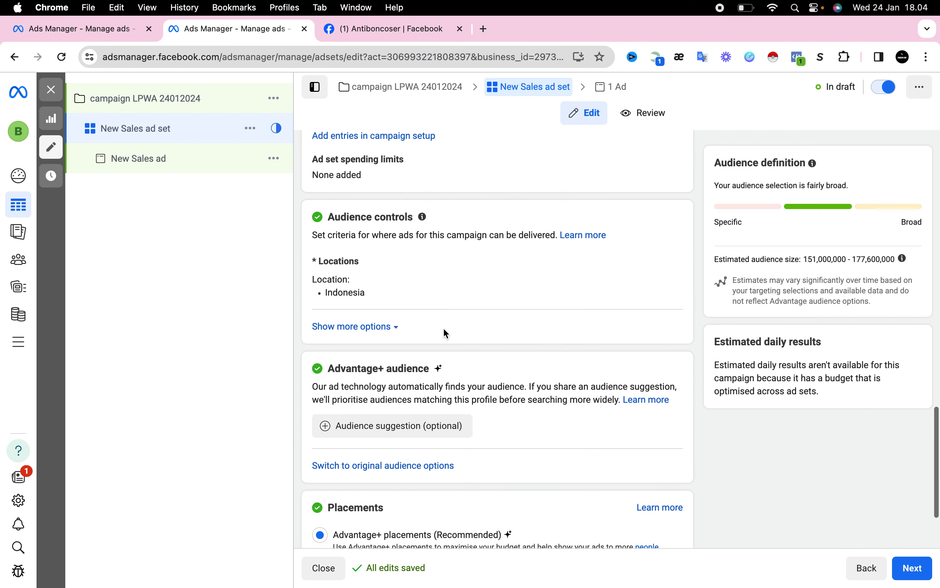
scroll(444, 328, up, 3)
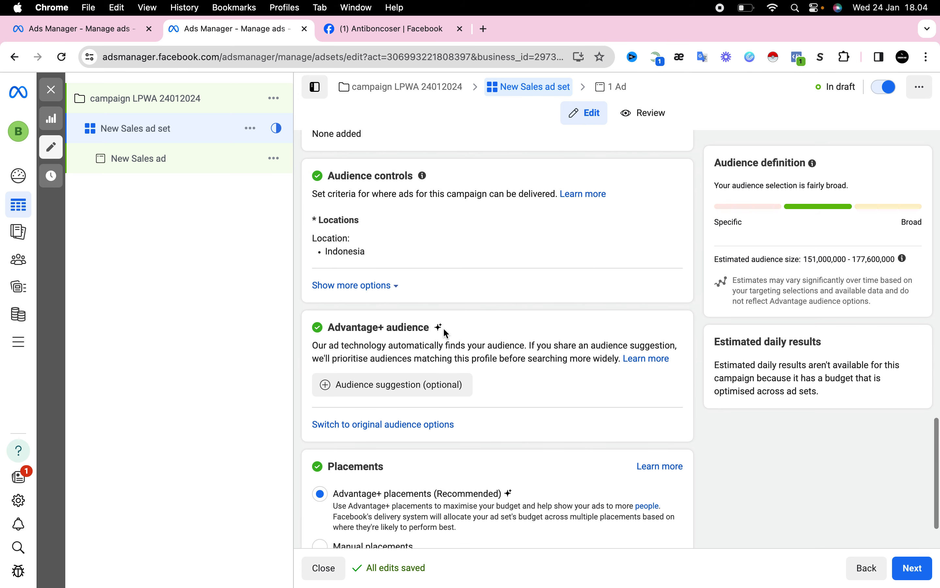
click(365, 287)
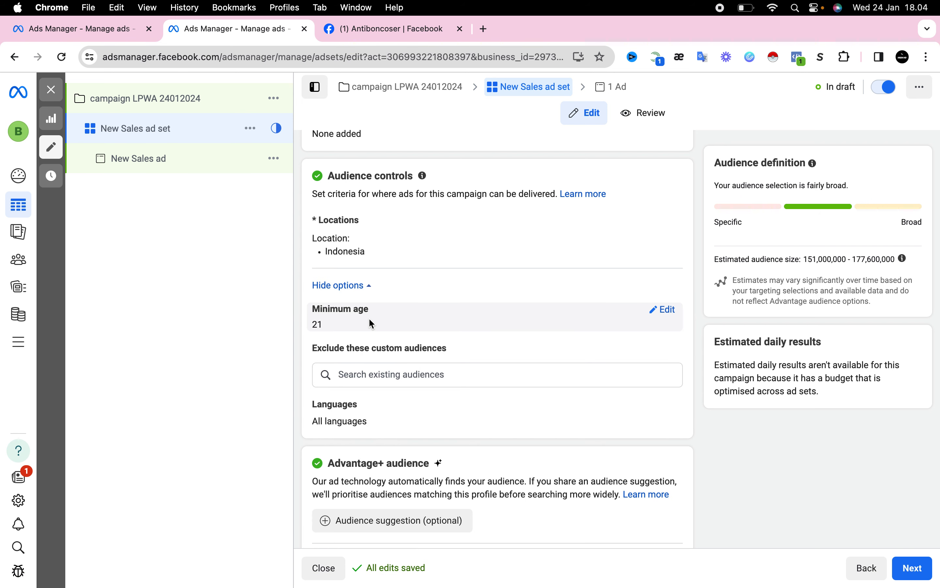
click(667, 311)
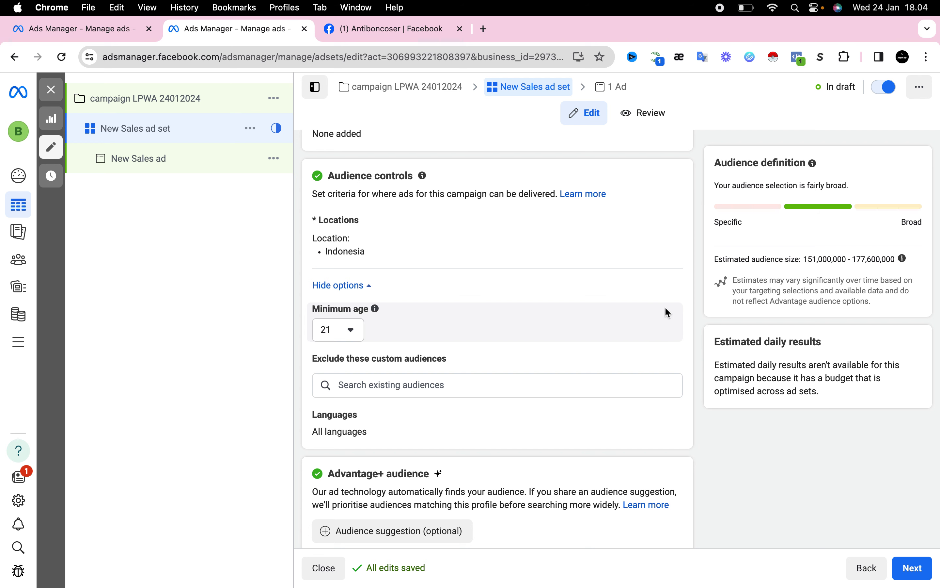
click(354, 328)
click(343, 513)
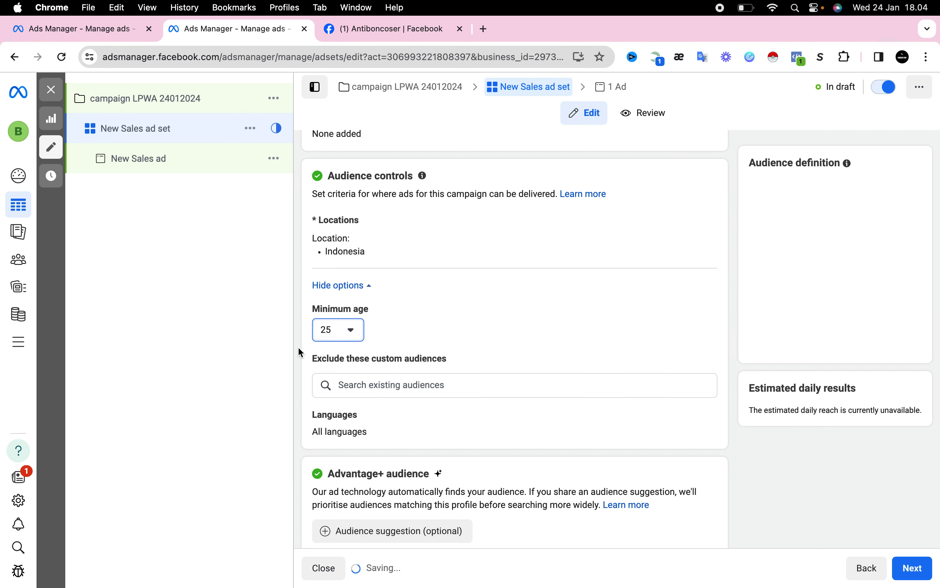
- Add an audience suggestion under Advantage+ audience and set its maximum age to 40
scroll(322, 462, down, 3)
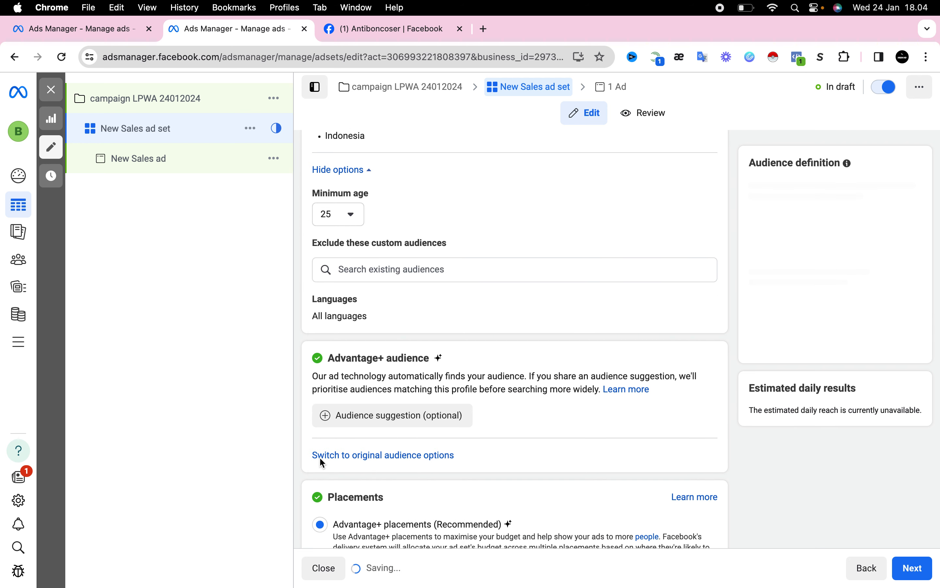
scroll(321, 460, down, 2)
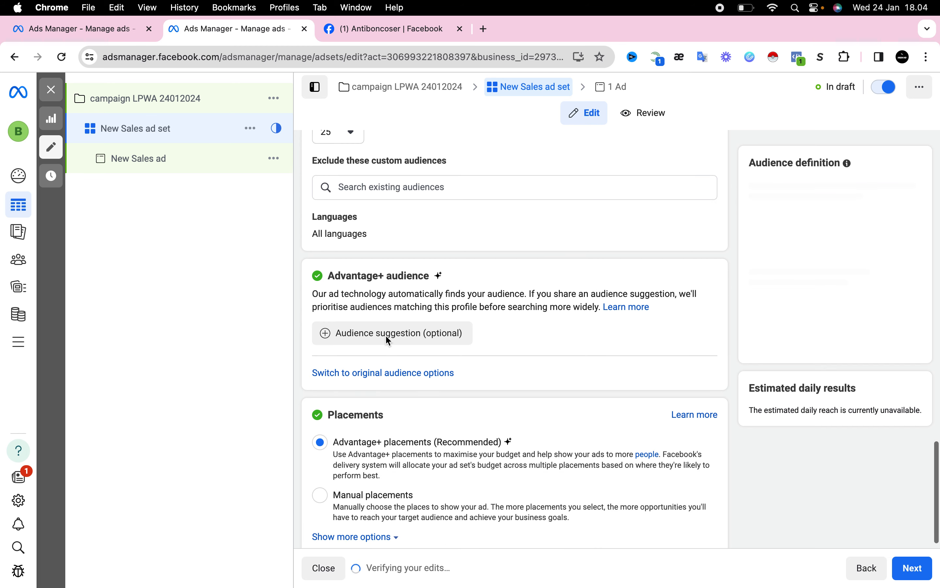
click(405, 337)
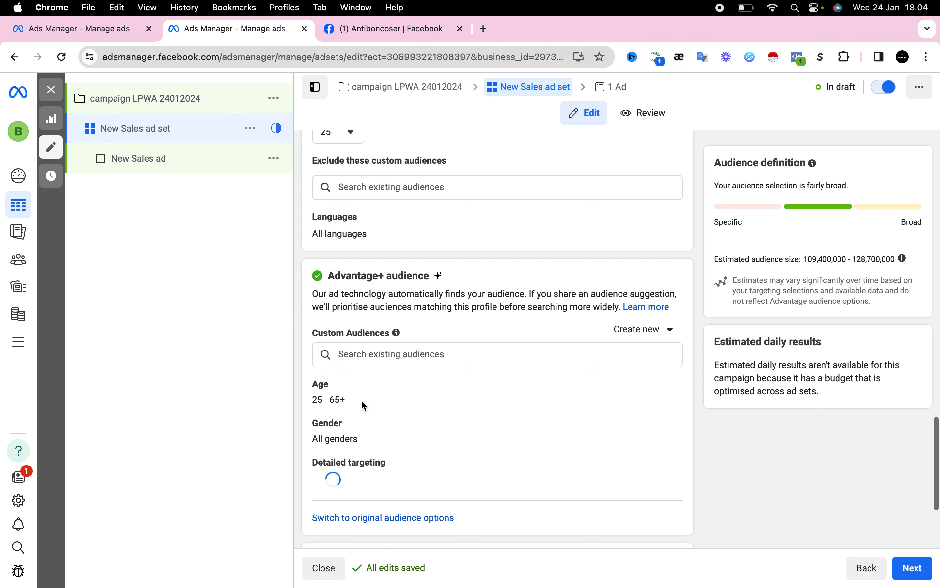
scroll(339, 392, down, 2)
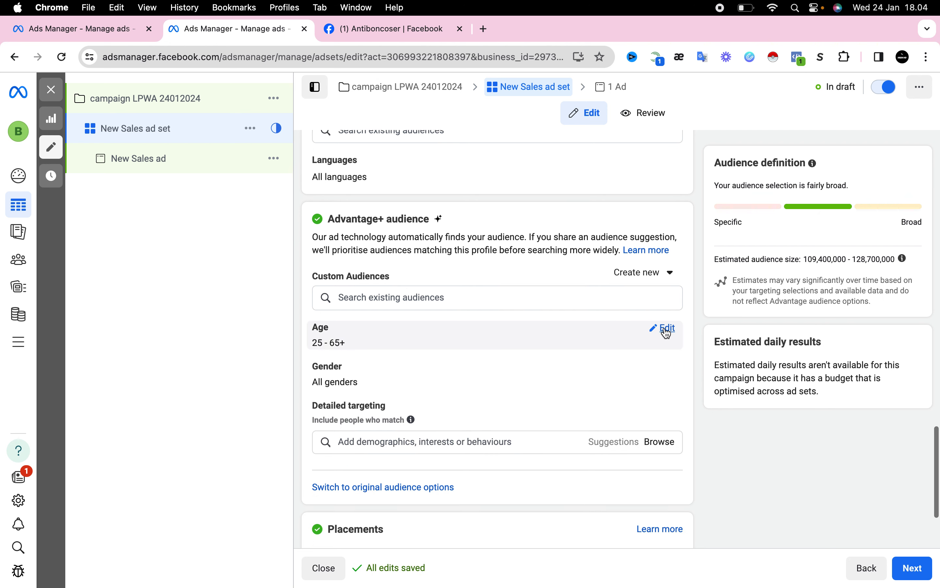
click(662, 328)
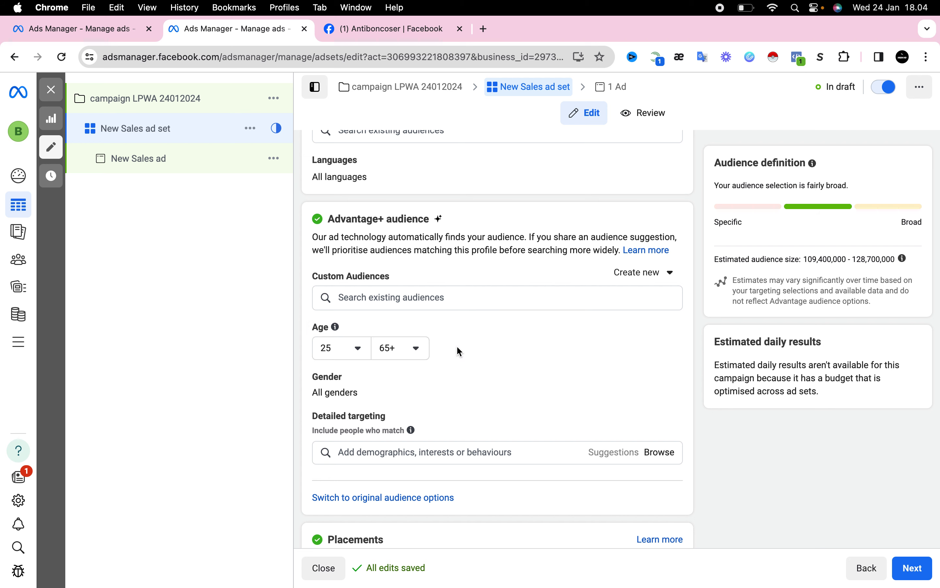
click(404, 357)
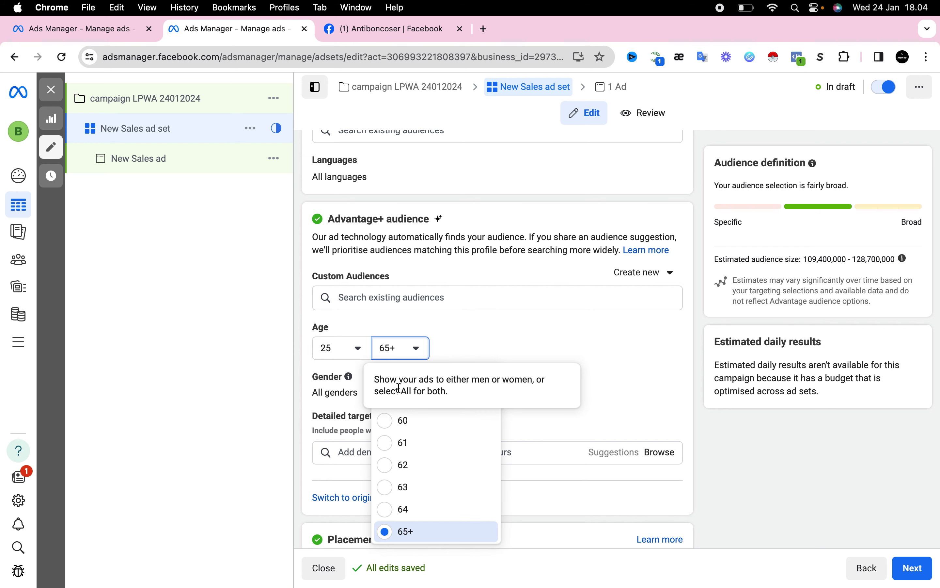
scroll(410, 440, up, 8)
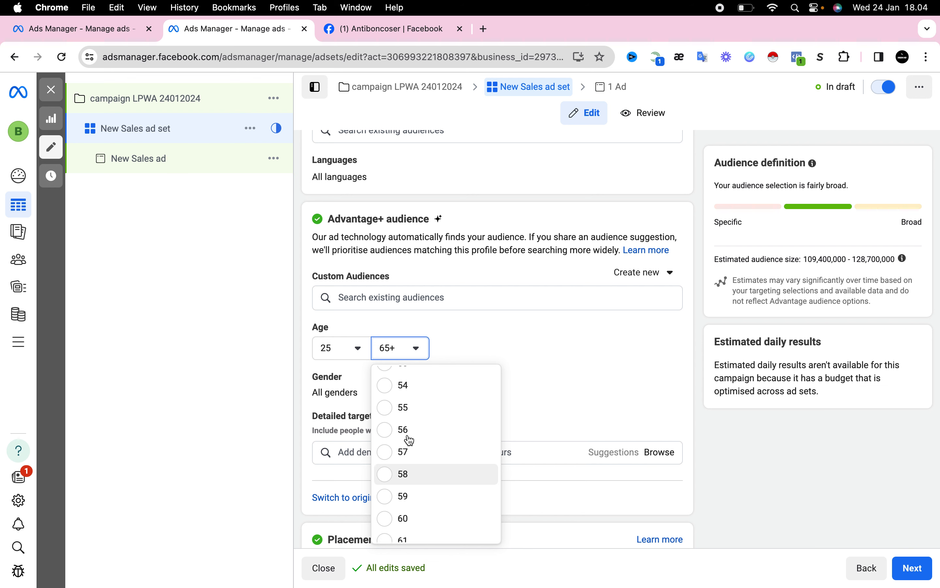
scroll(410, 440, up, 6)
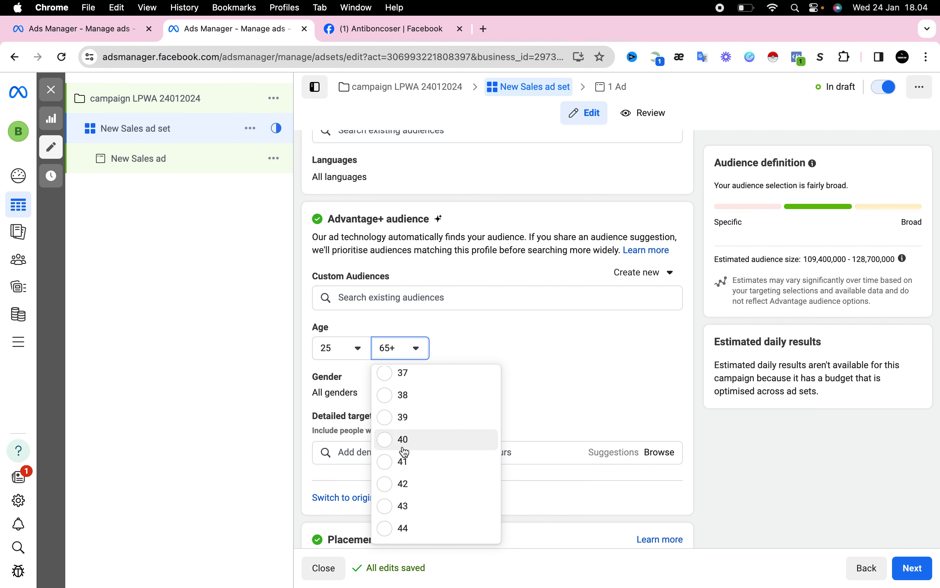
click(406, 441)
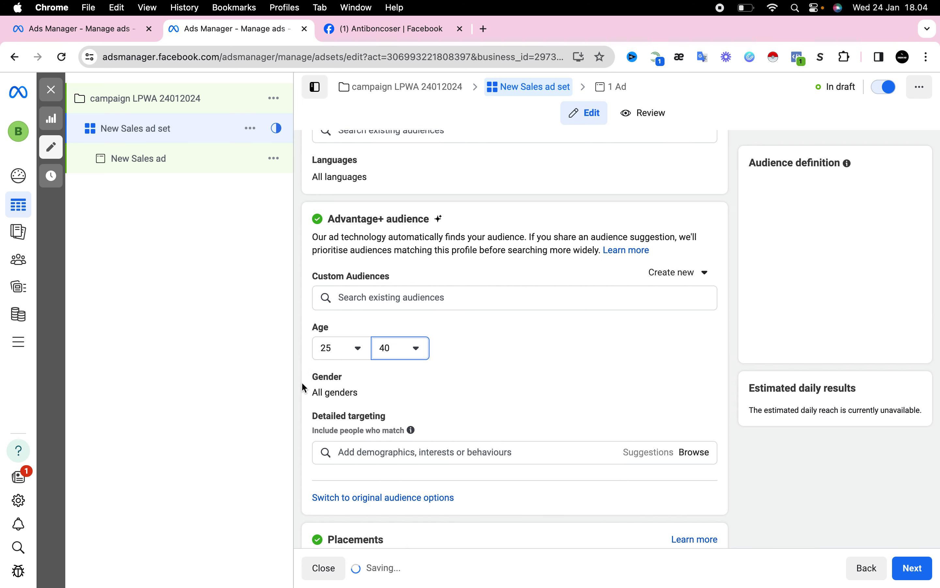
- Switch the ad set's placements from Advantage+ placements to manual placements
scroll(302, 387, down, 3)
scroll(303, 387, down, 2)
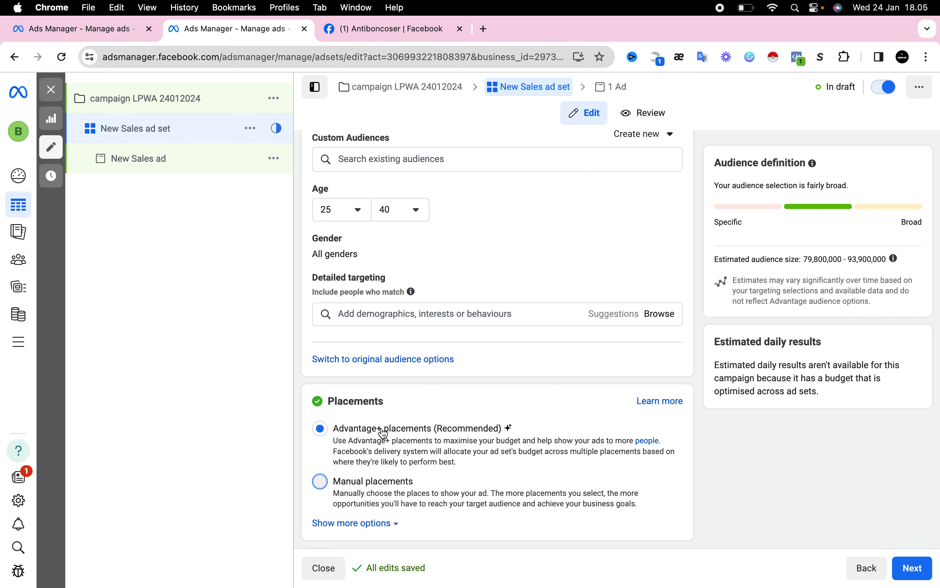
scroll(382, 433, down, 1)
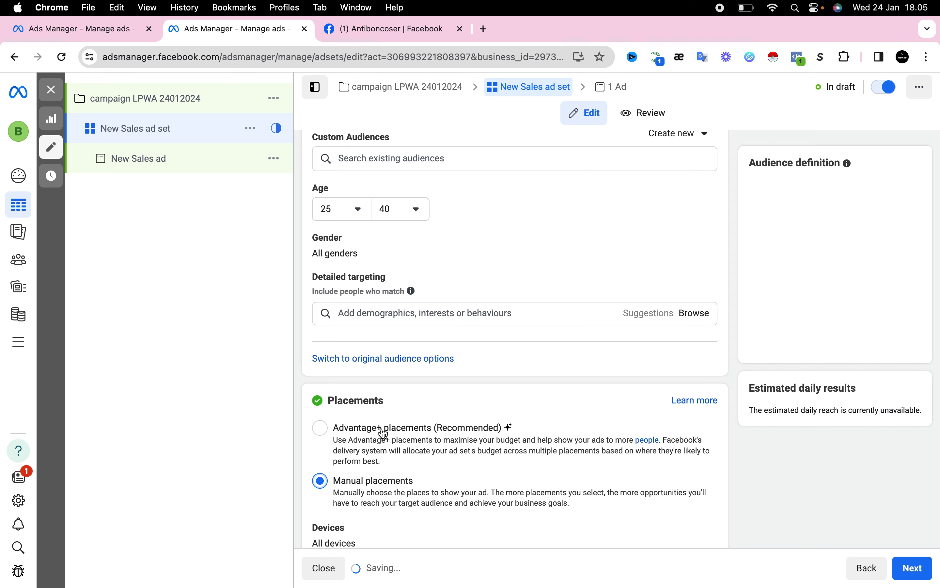
scroll(383, 433, down, 6)
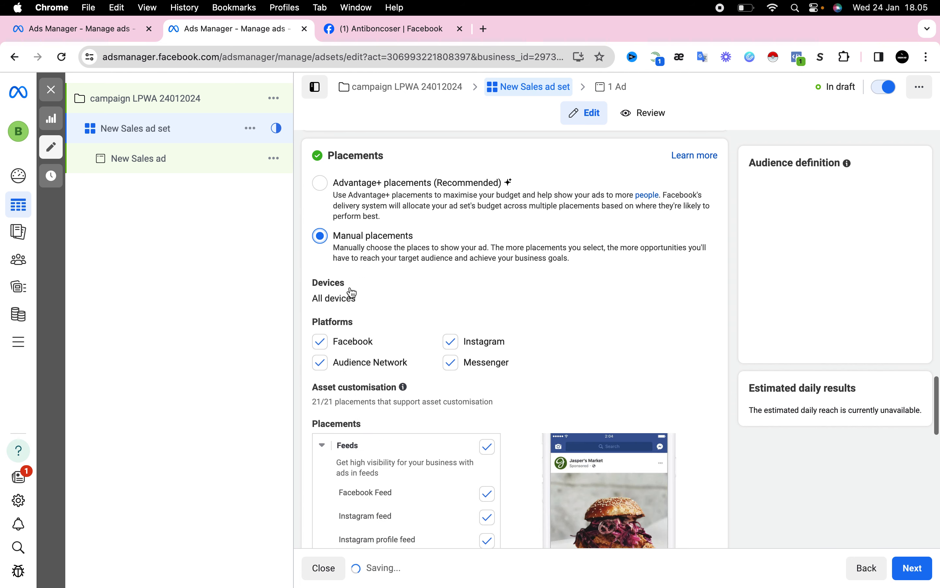
- Limit the placement devices to Mobile and exclude the Audience Network and Messenger platforms
mouse_move(356, 294)
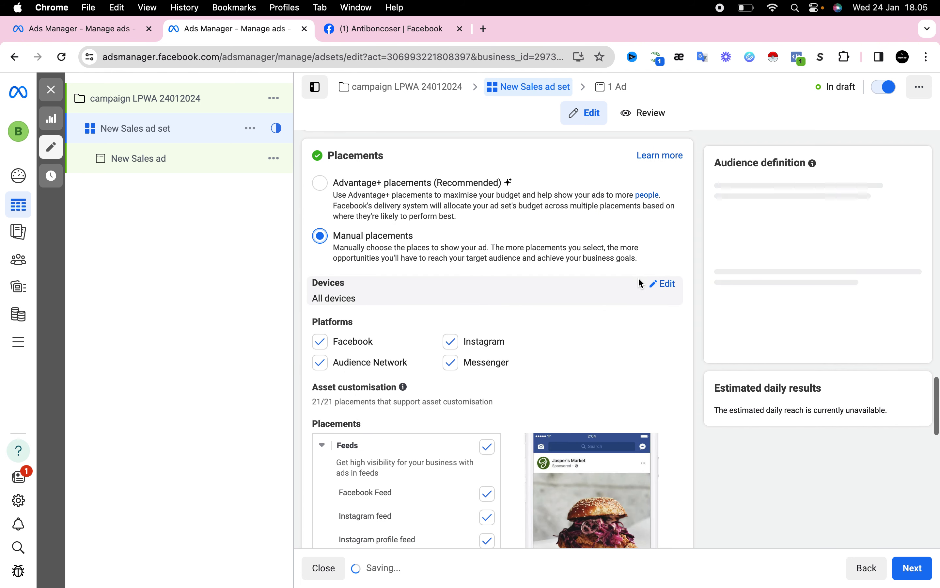
click(664, 285)
click(419, 306)
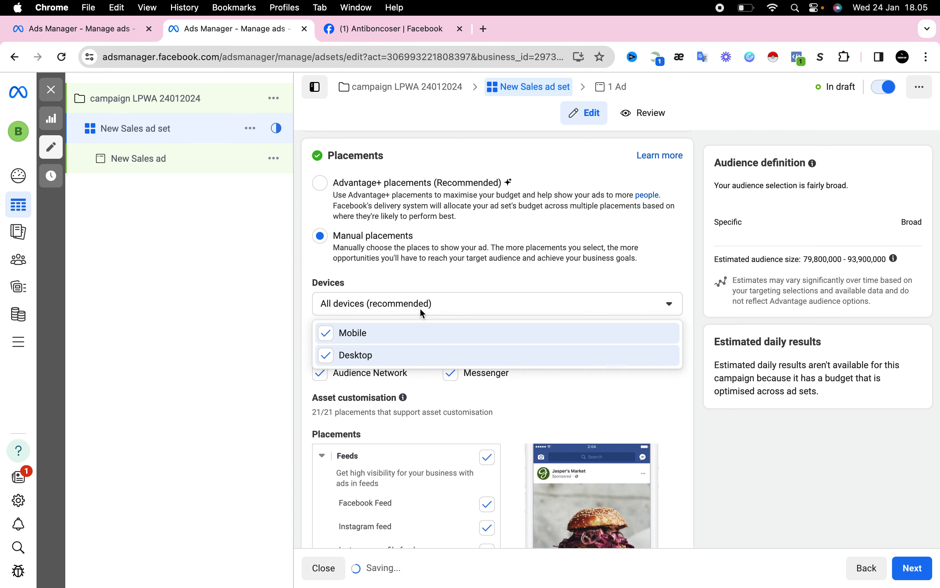
click(326, 358)
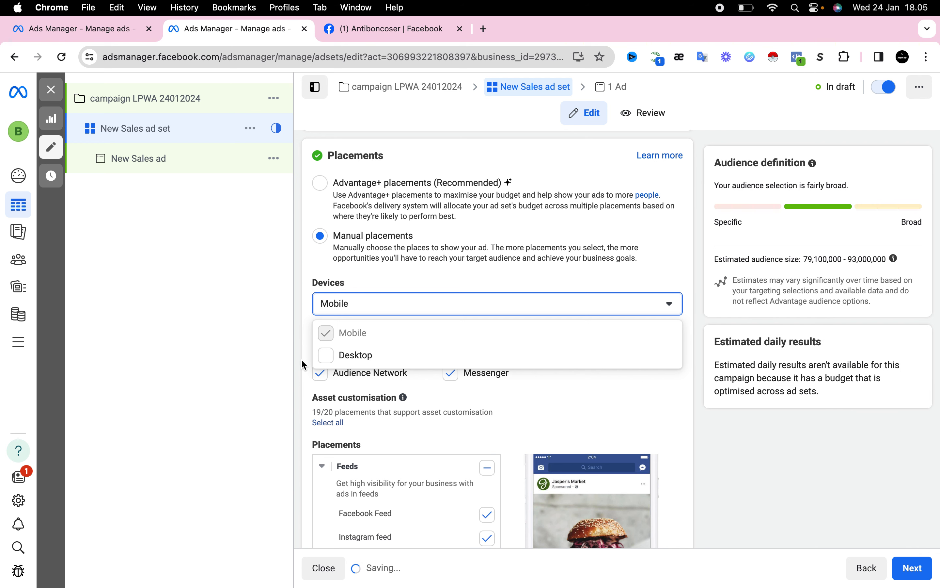
click(306, 366)
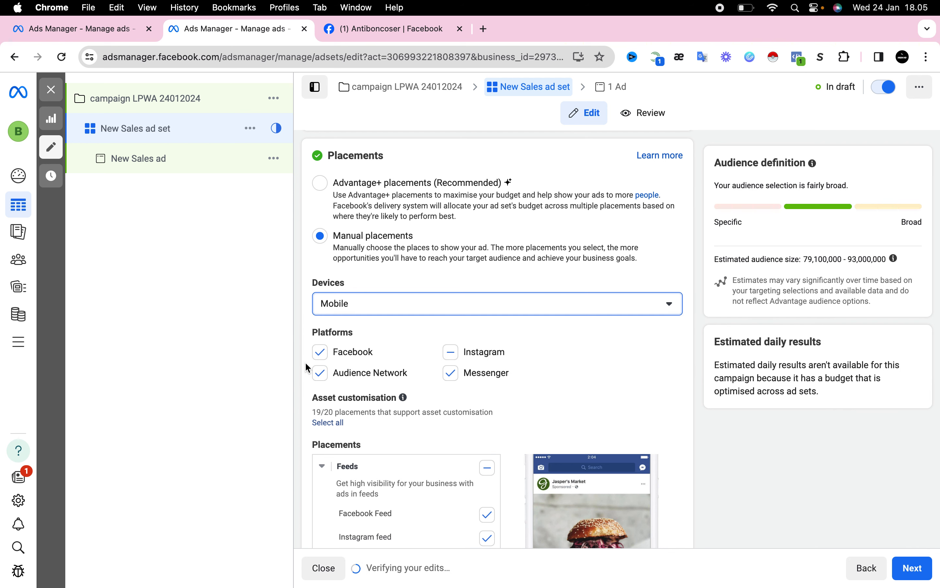
click(325, 375)
click(459, 376)
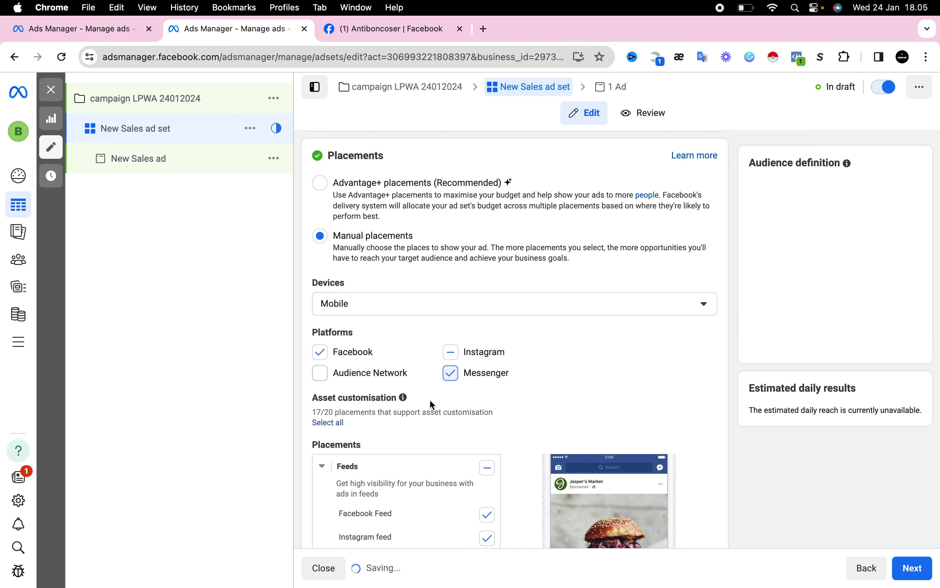
- Deselect the Facebook Marketplace, Instagram Reels, Facebook Reels, in-stream ads for videos and reels, and search results placements
scroll(429, 399, down, 5)
scroll(430, 402, down, 5)
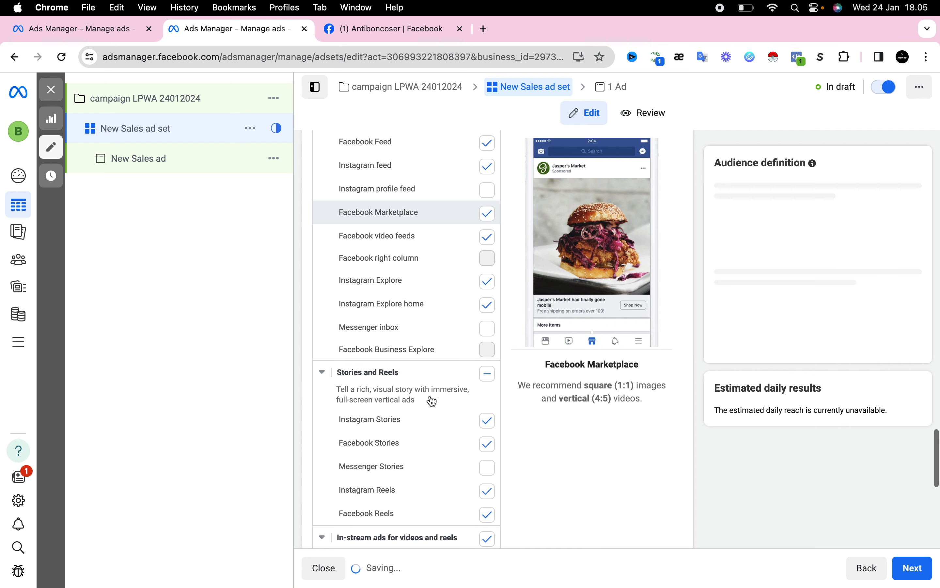
scroll(432, 402, down, 4)
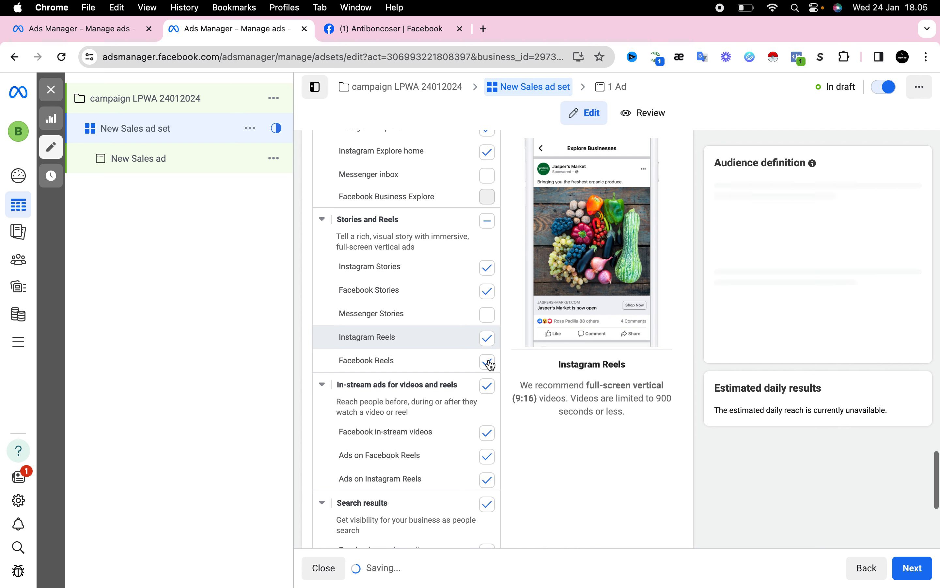
scroll(437, 427, down, 5)
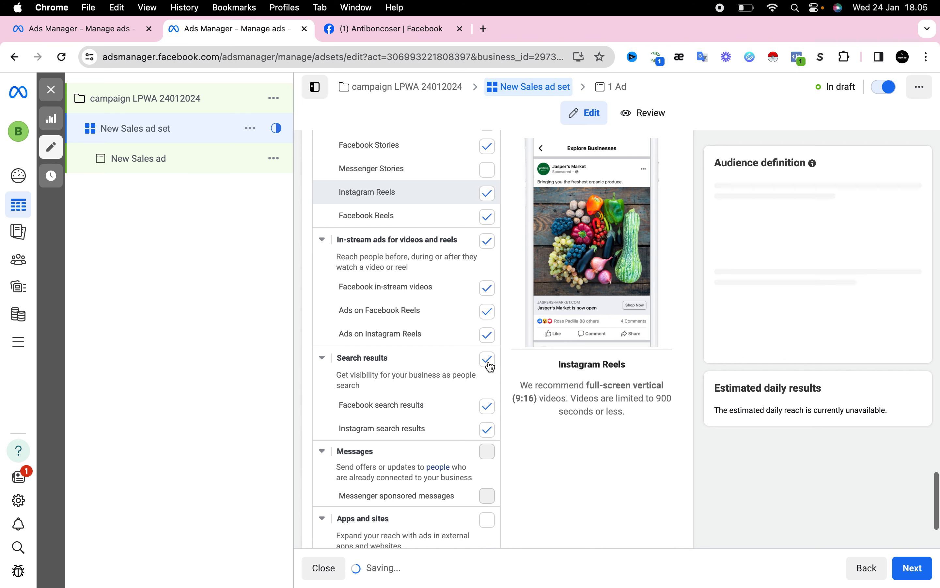
scroll(479, 418, down, 3)
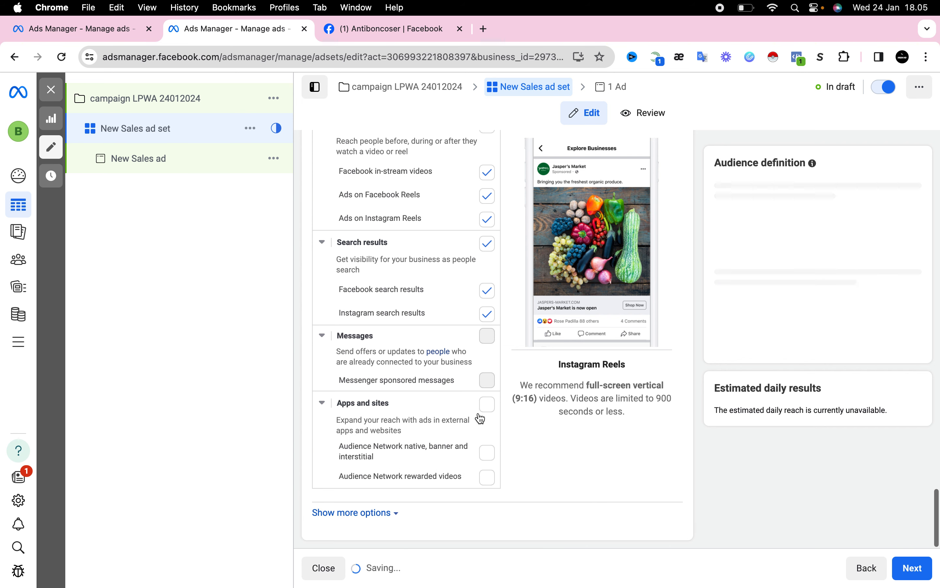
scroll(481, 417, up, 3)
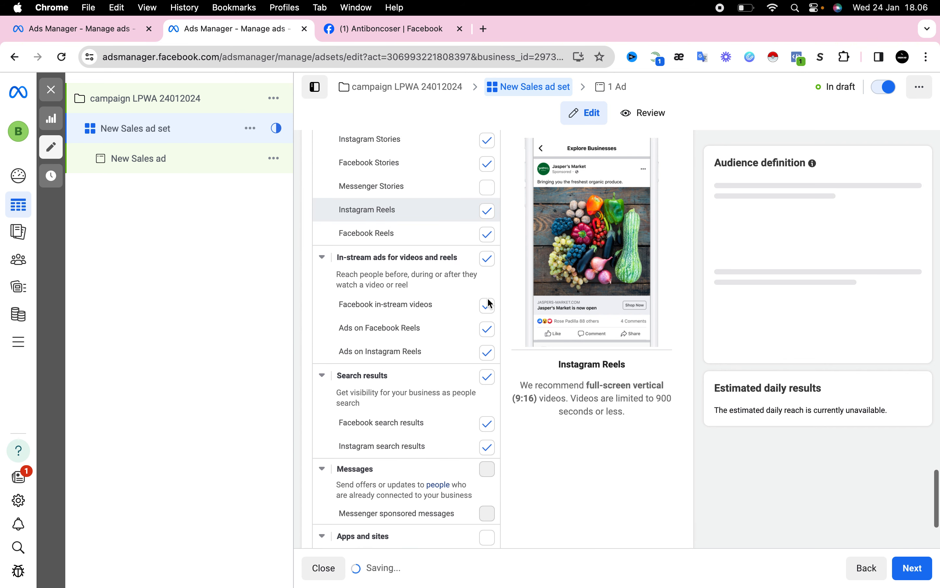
click(488, 260)
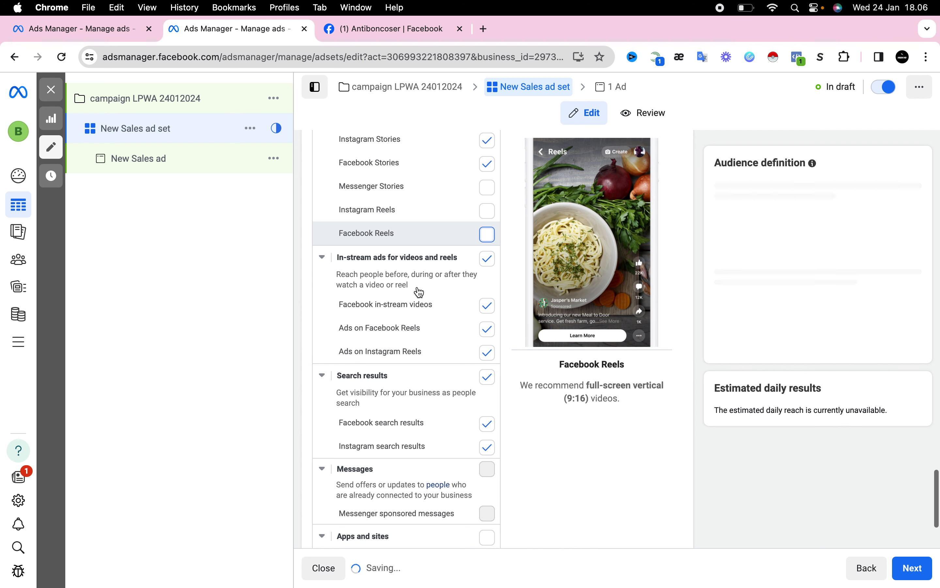
scroll(420, 292, down, 2)
scroll(420, 292, up, 4)
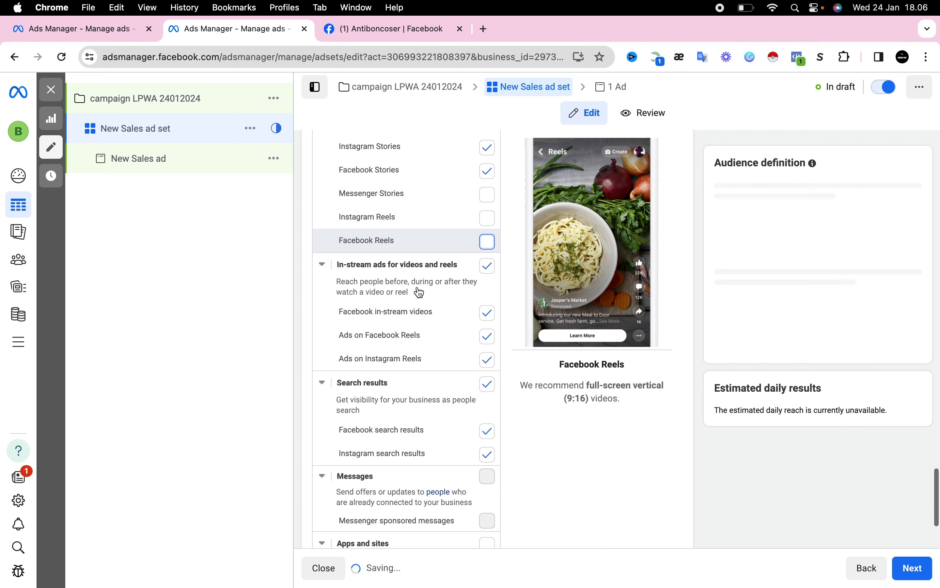
scroll(419, 292, up, 6)
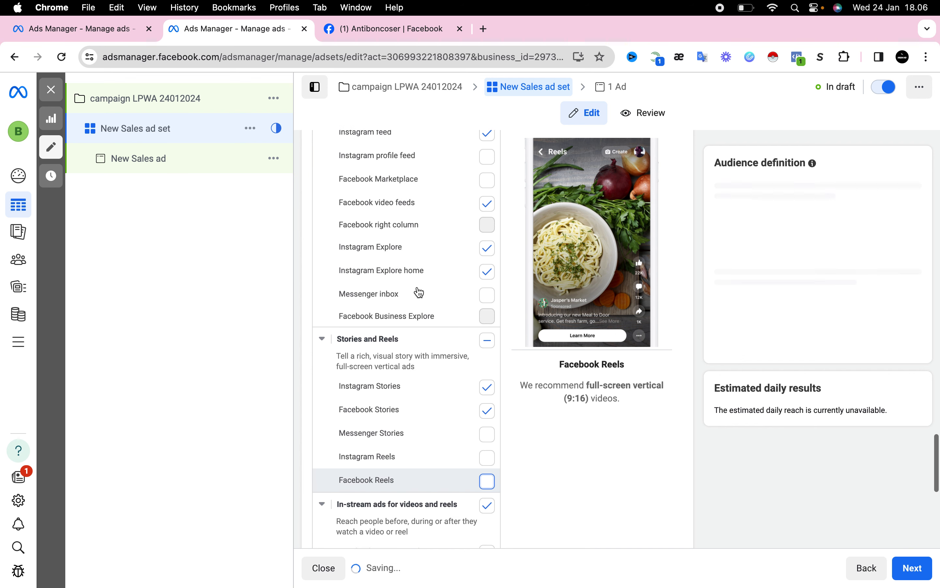
scroll(419, 293, down, 5)
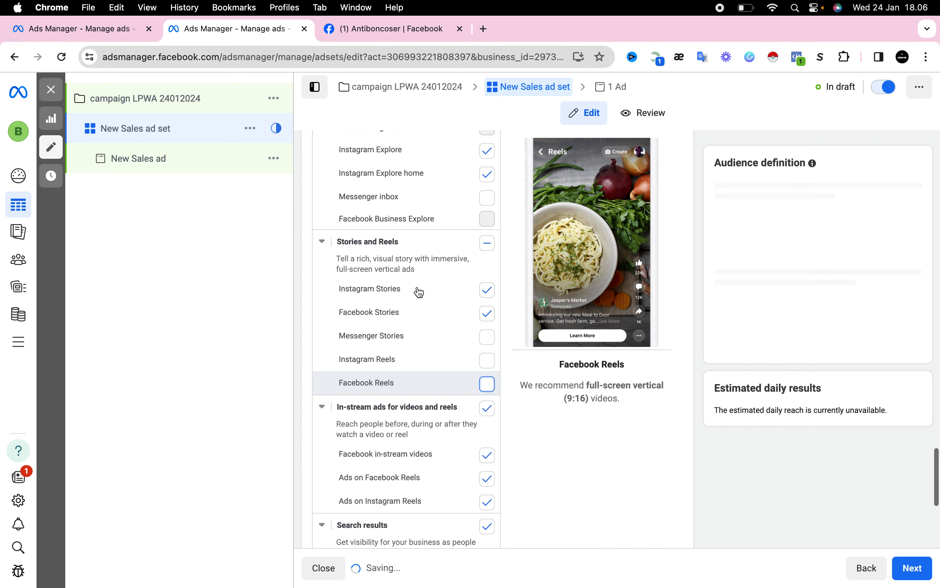
scroll(419, 292, down, 3)
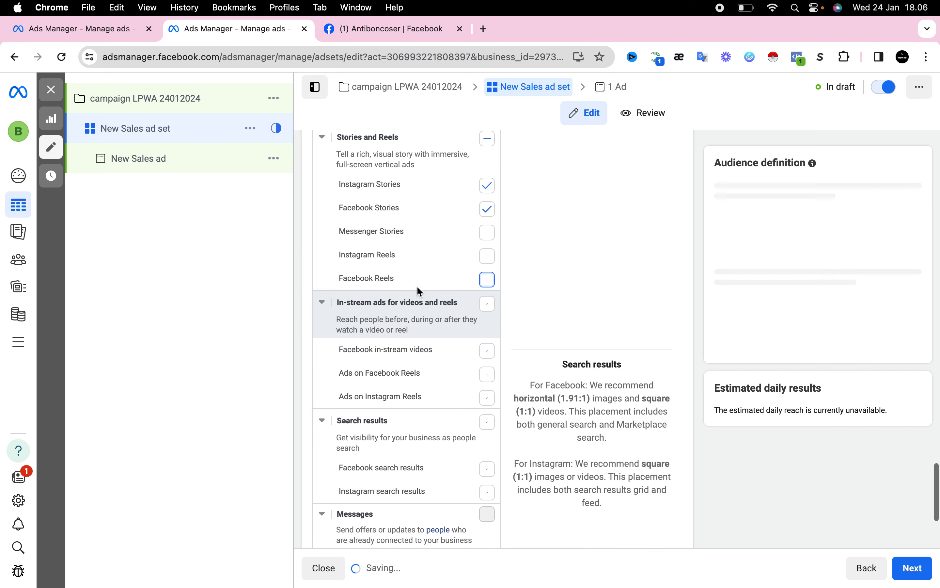
scroll(419, 288, down, 2)
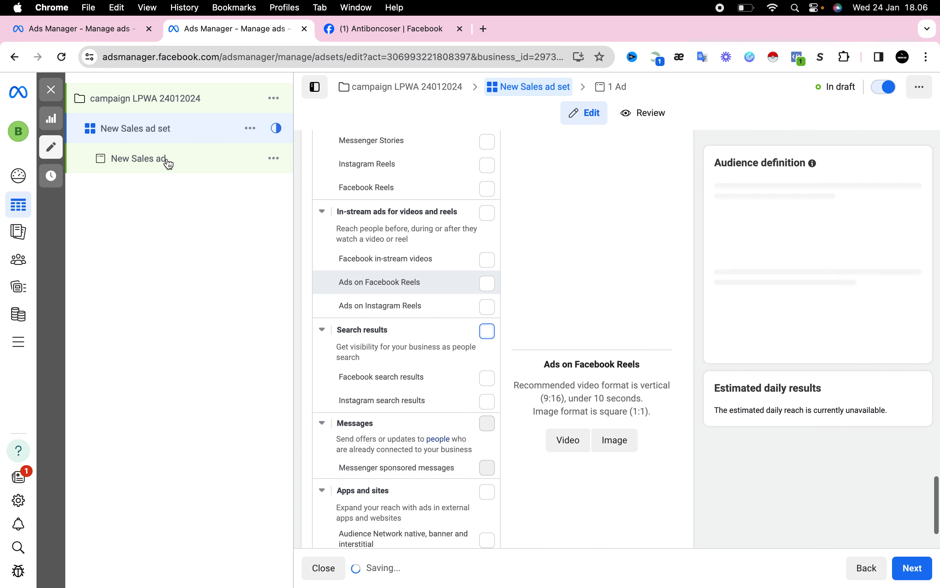
- Open the settings of the New Sales ad and look over its identity and ad setup sections
click(170, 164)
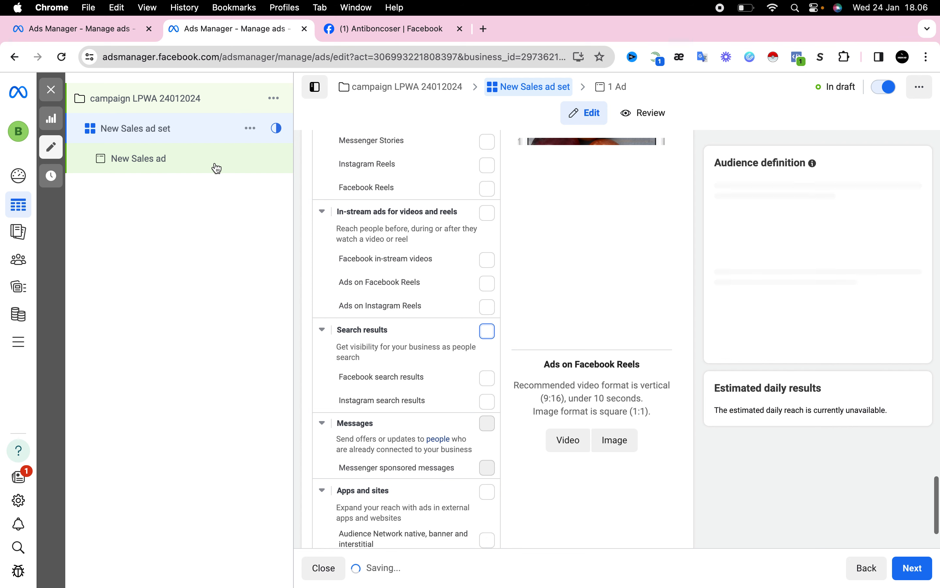
click(199, 157)
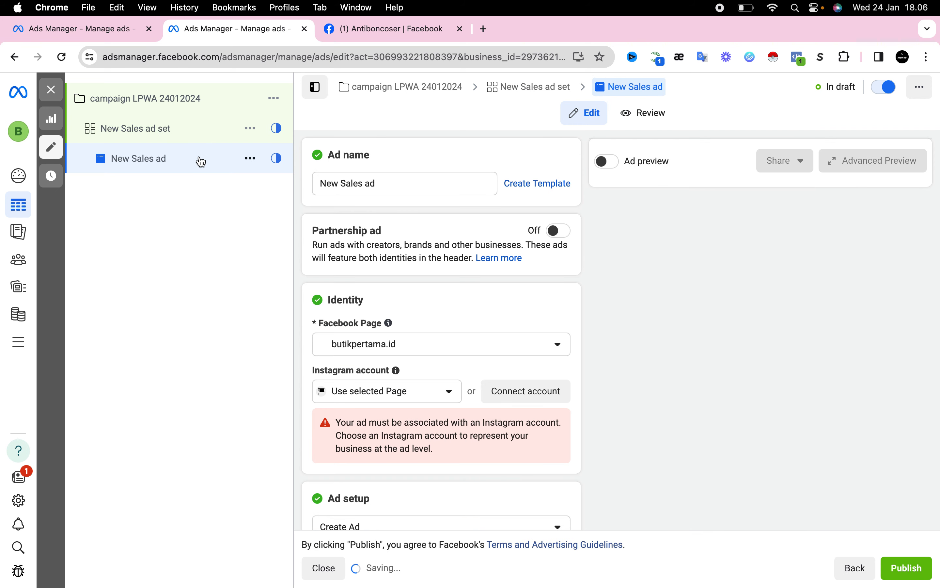
scroll(450, 391, down, 5)
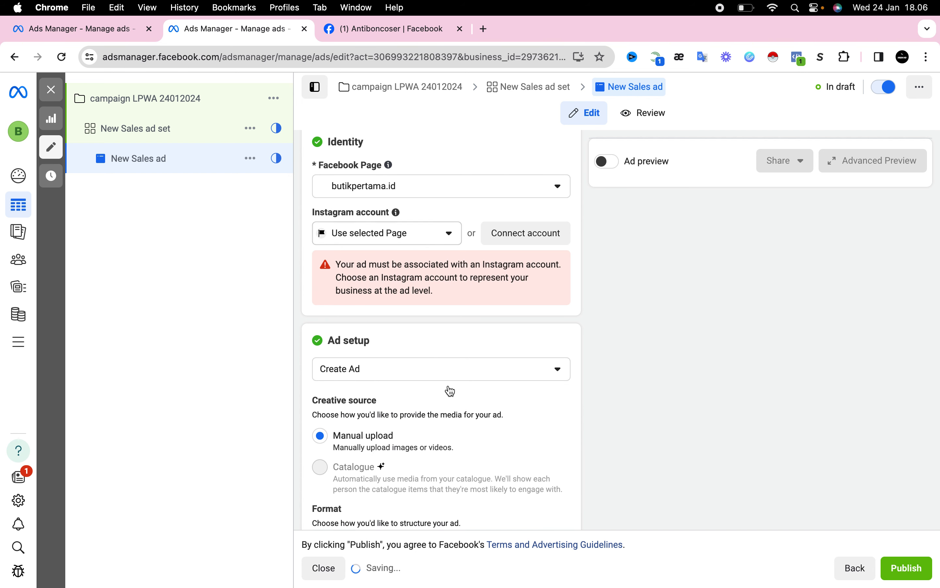
scroll(449, 390, down, 2)
scroll(447, 389, up, 7)
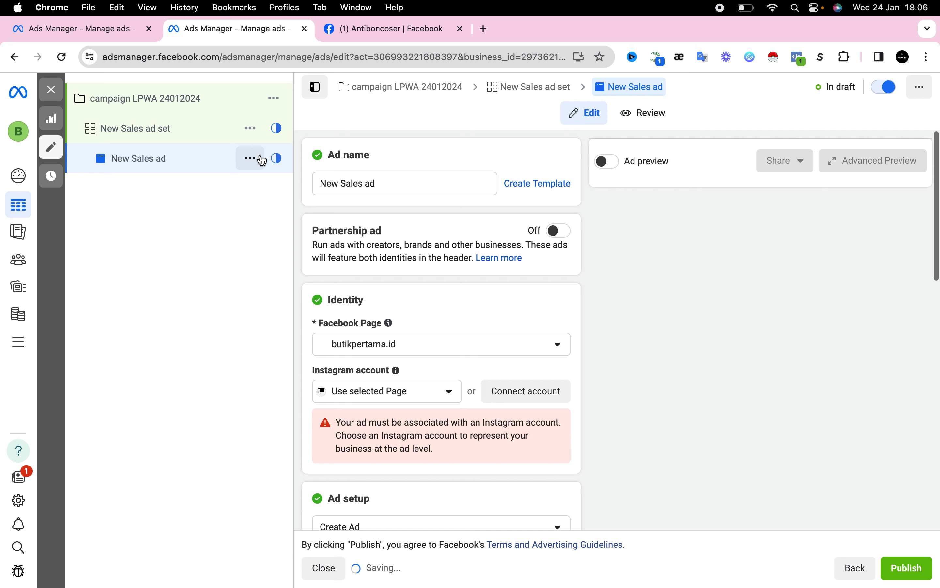
click(250, 159)
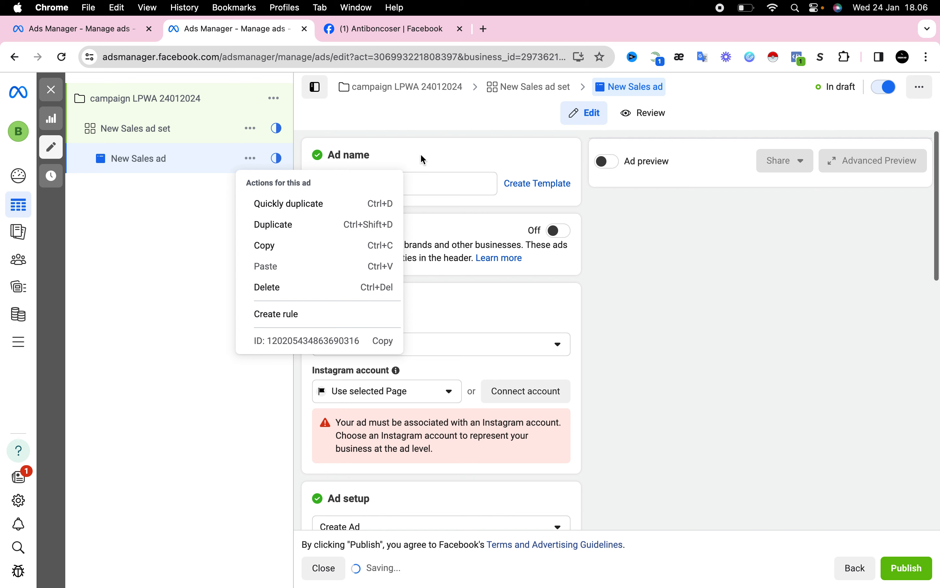
click(420, 183)
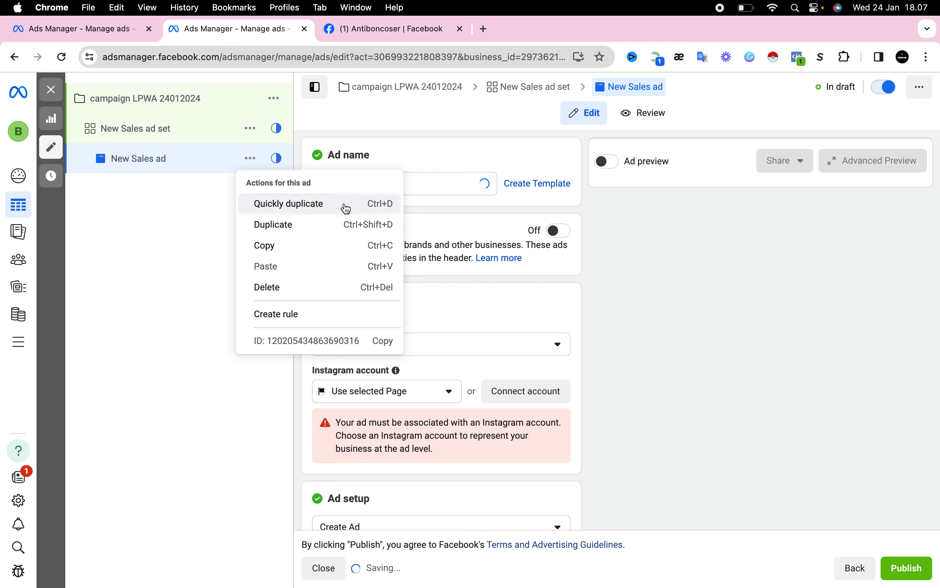
click(432, 183)
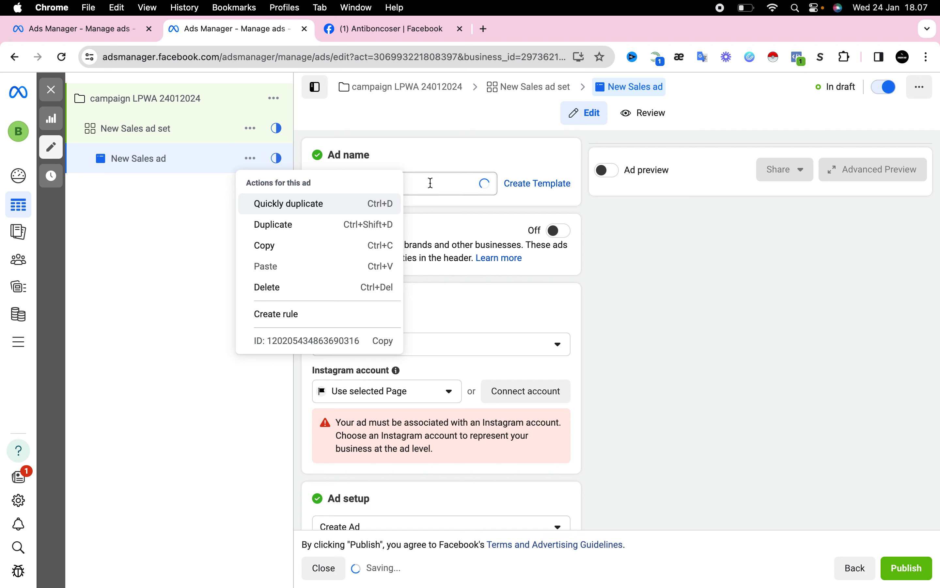
click(381, 148)
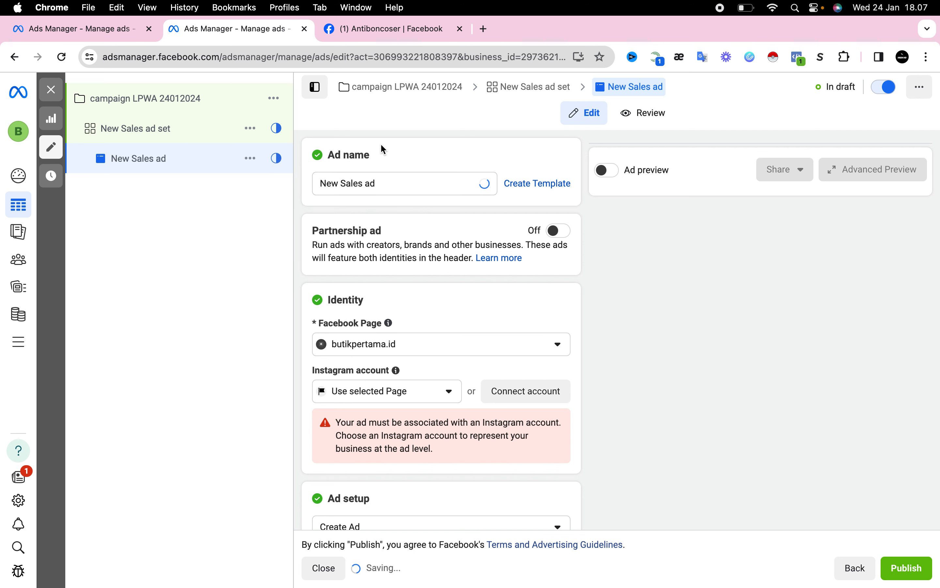
- Rename the New Sales ad as 1
click(383, 186)
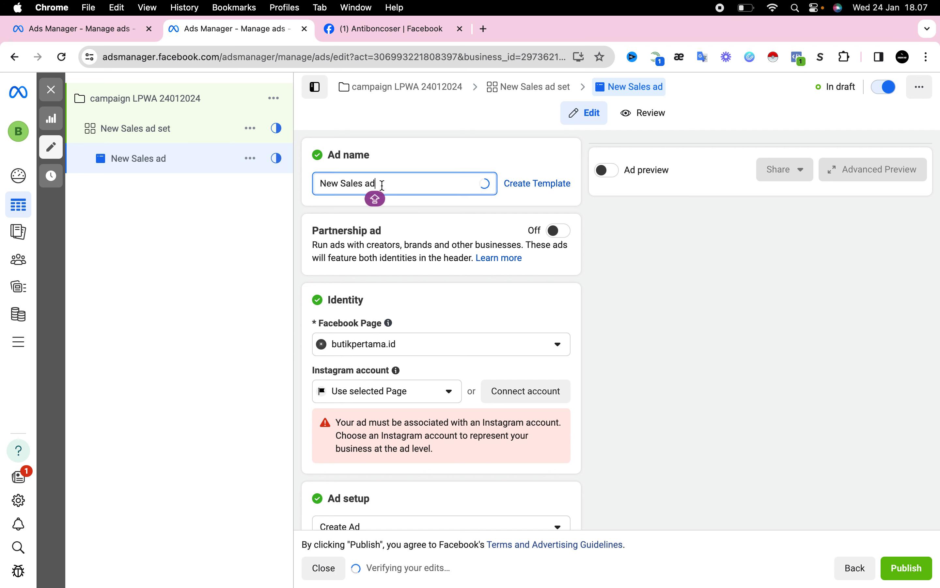
click(346, 185)
drag(345, 185, 310, 184)
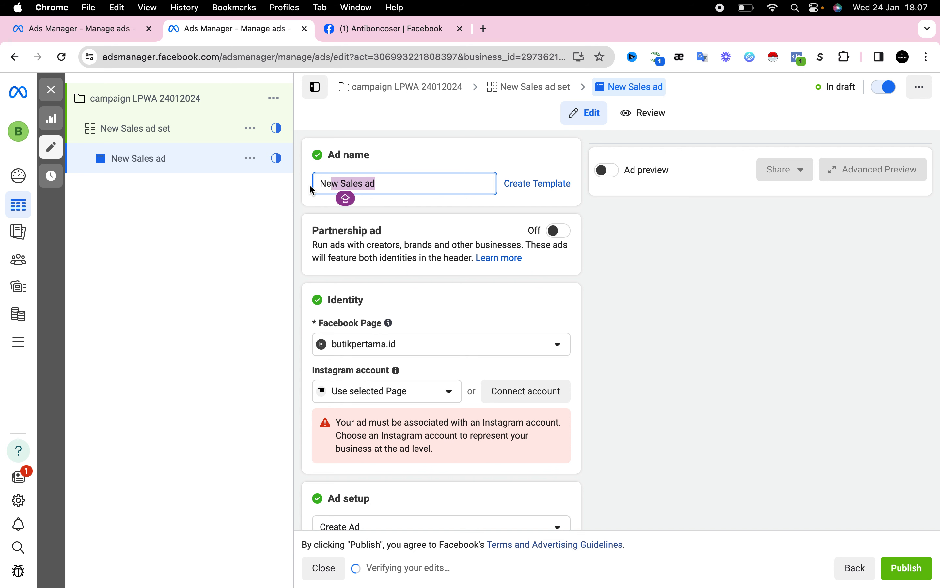
text(A)
click(351, 149)
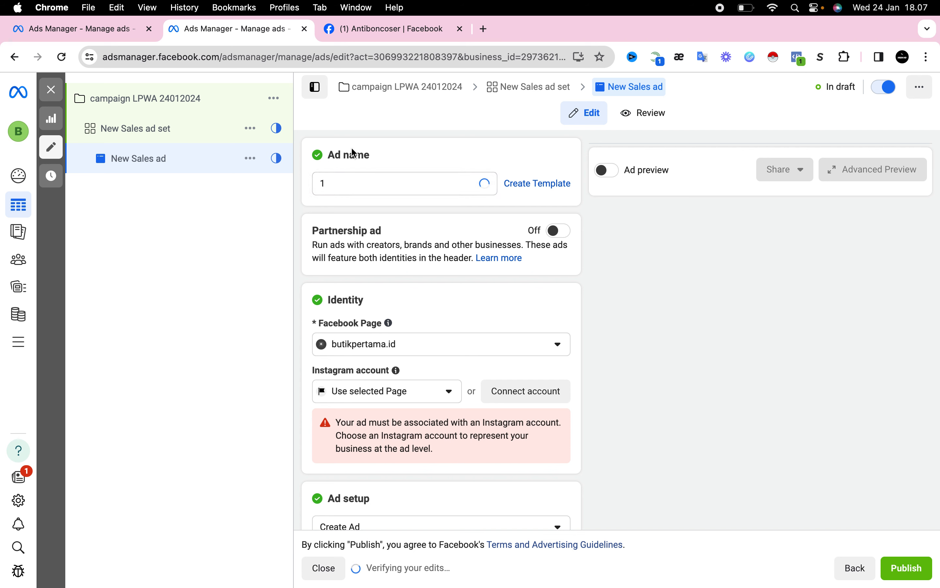
- Quickly duplicate ad 1 within the same ad set and rename the copy as 2
click(251, 159)
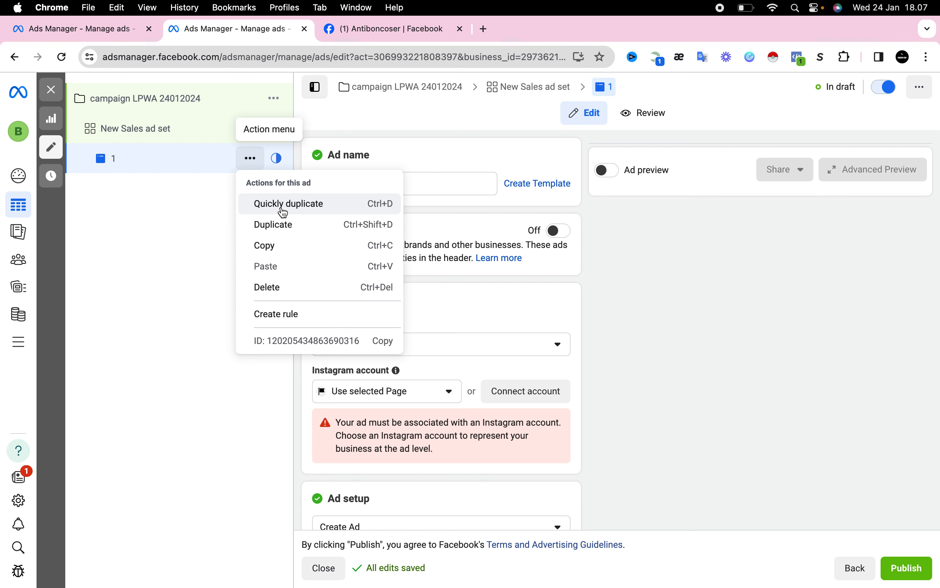
click(292, 206)
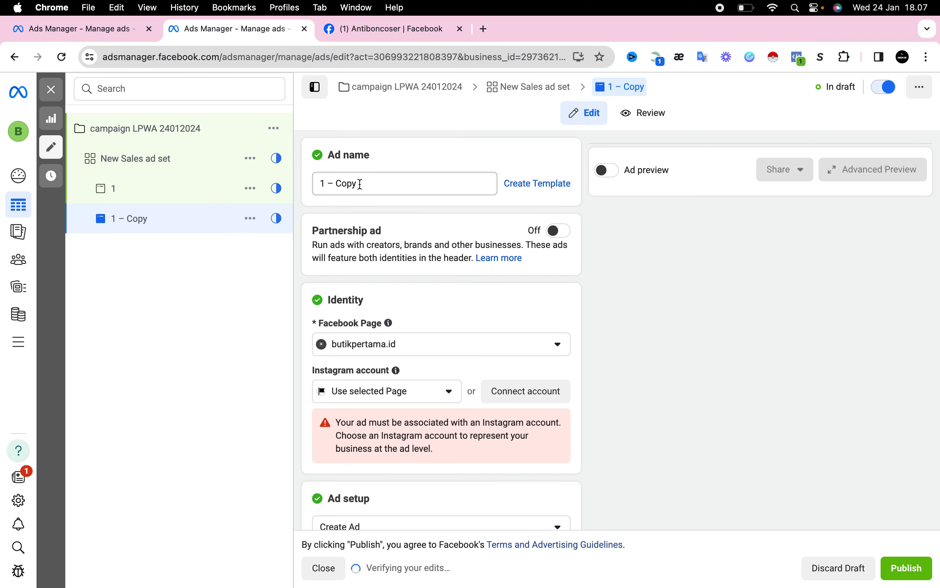
click(361, 183)
drag(362, 184, 314, 186)
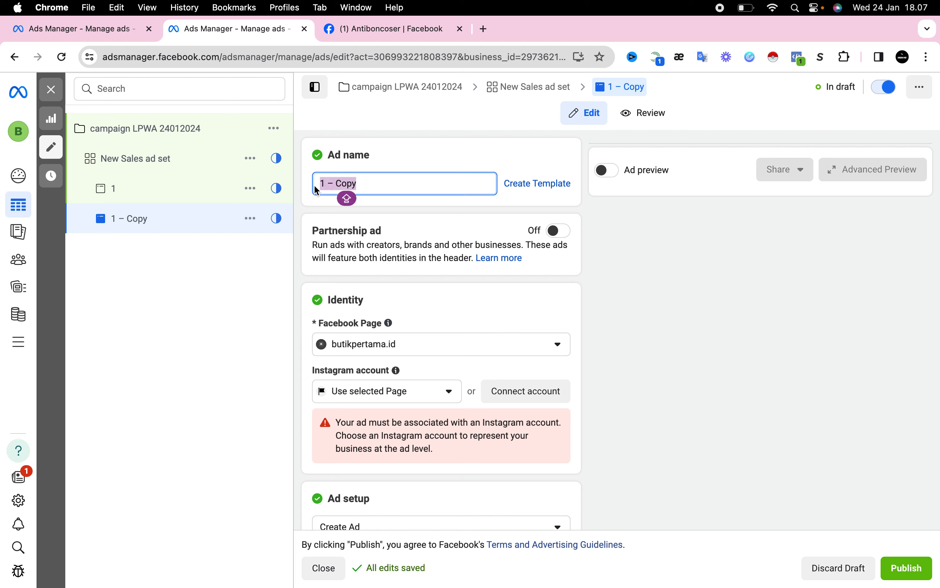
text(2)
click(314, 210)
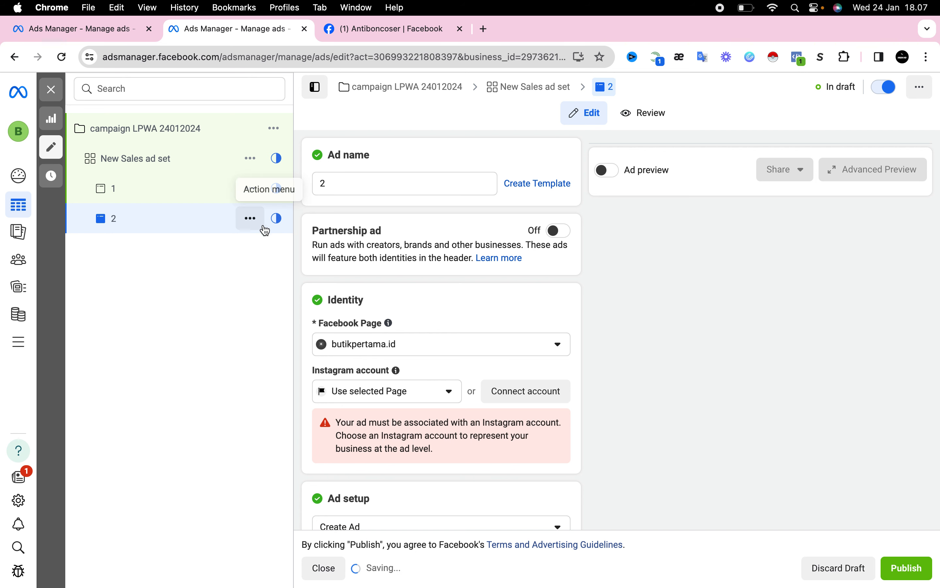
- Look over the ad setup, ad creative and website destination sections of ad 2
scroll(381, 358, down, 2)
scroll(381, 358, down, 10)
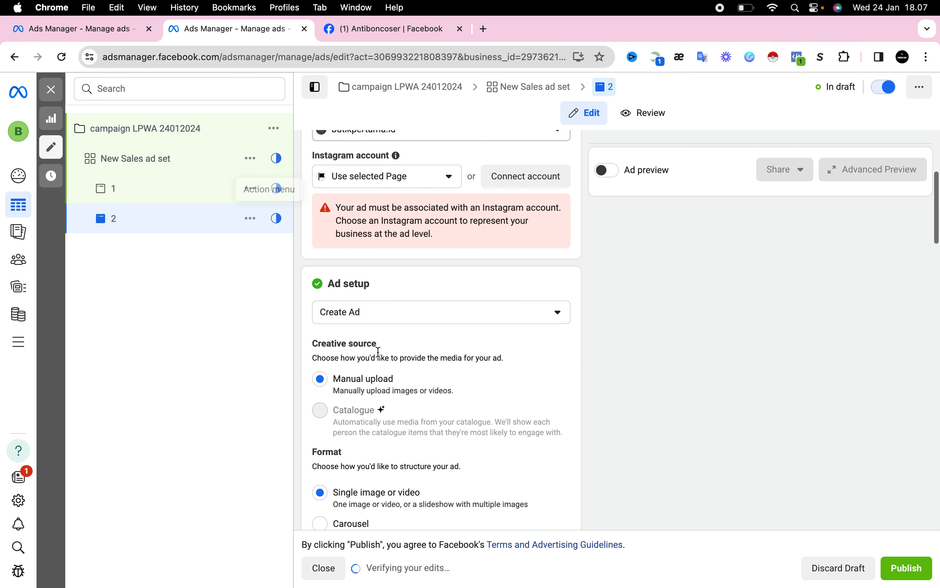
scroll(379, 352, down, 10)
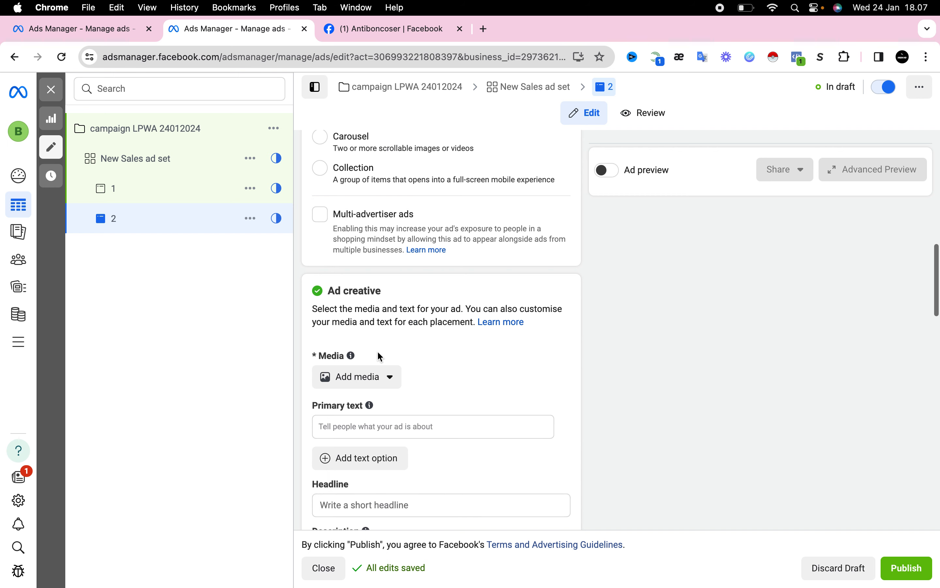
scroll(378, 353, down, 7)
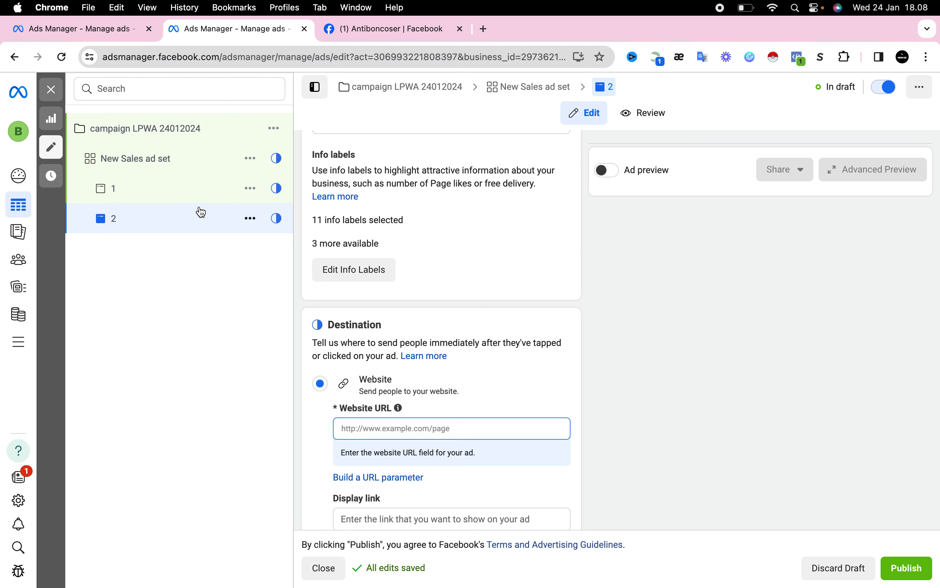
- Close the ad editor and quickly duplicate the campaign LPWA 24012024 from the campaigns list
click(56, 93)
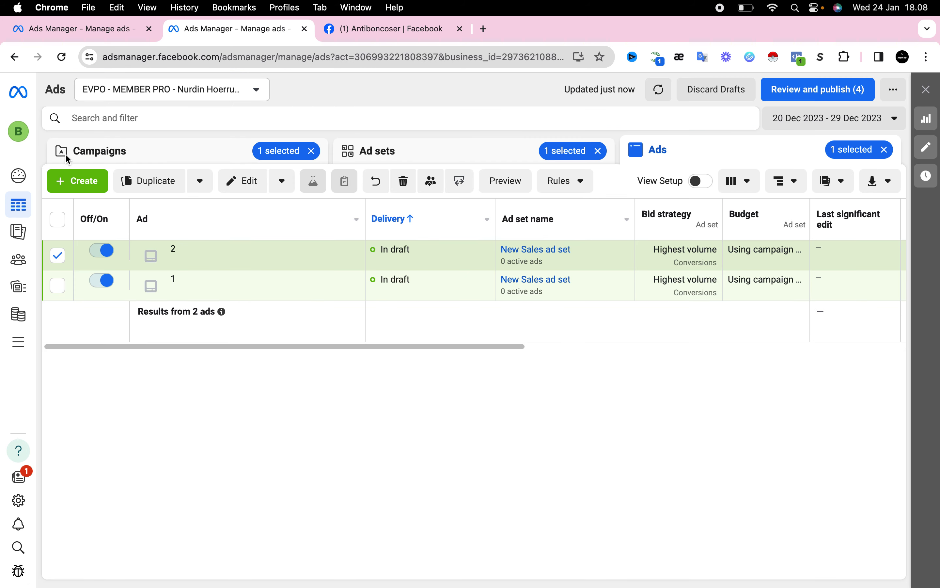
click(222, 155)
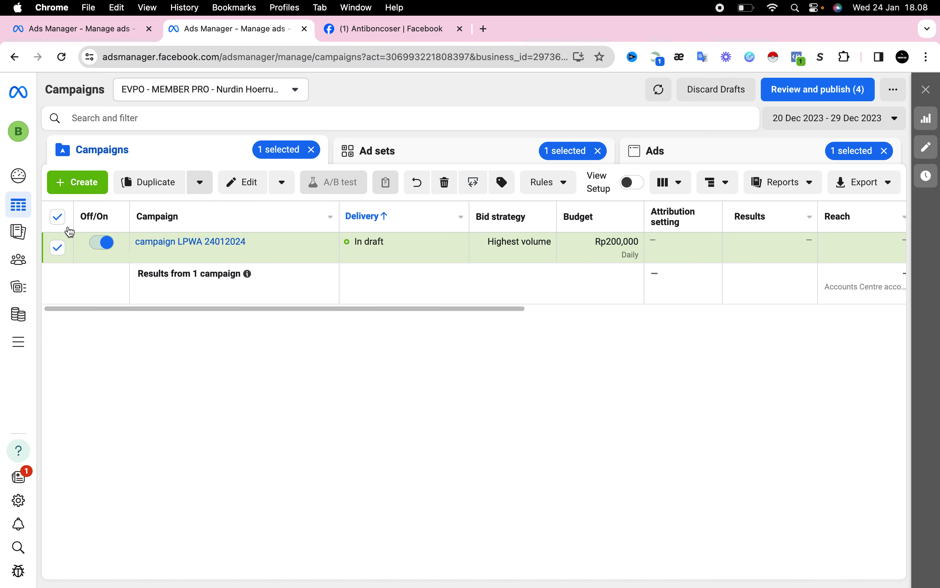
click(200, 186)
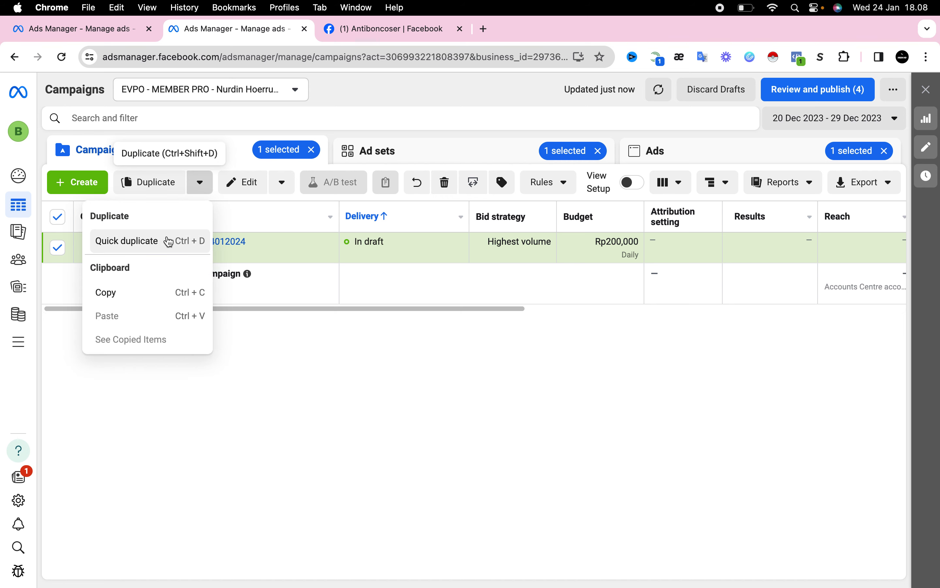
click(169, 241)
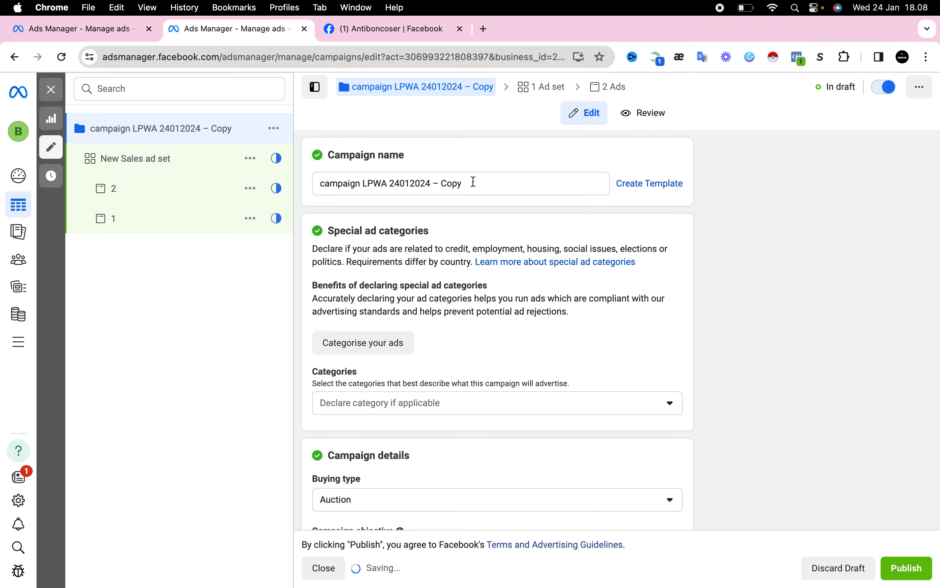
- Rename the duplicated campaign as campaign LPFORM 24012024
click(474, 181)
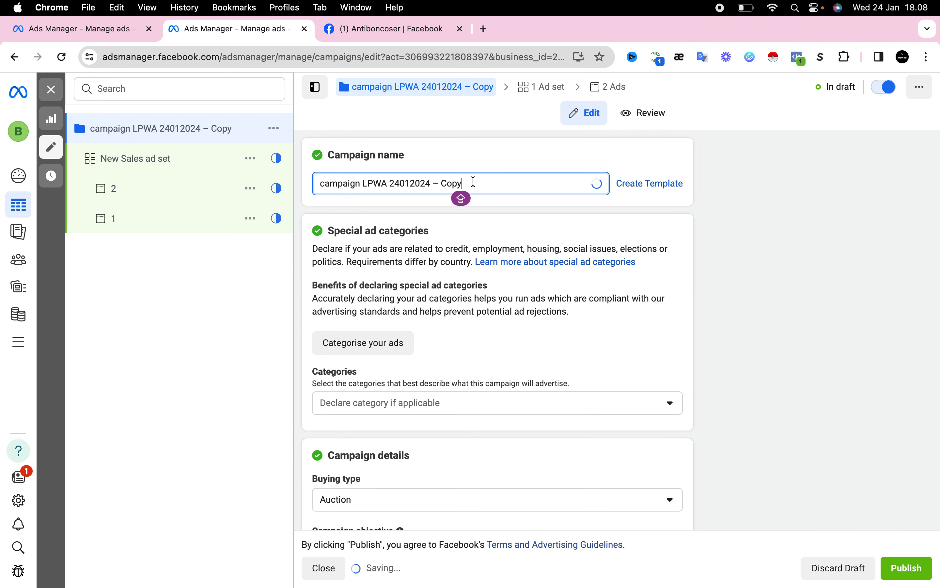
key(BackSpace)
key(BackSpace)
key(BackSpace)
key(BackSpace)
key(BackSpace)
key(BackSpace)
key(BackSpace)
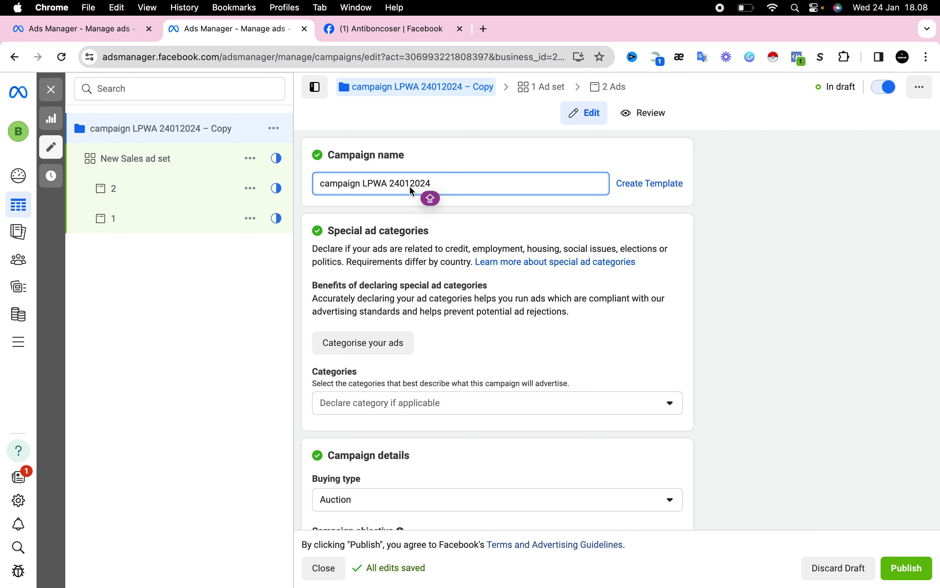
click(387, 184)
key(BackSpace)
key(BackSpace)
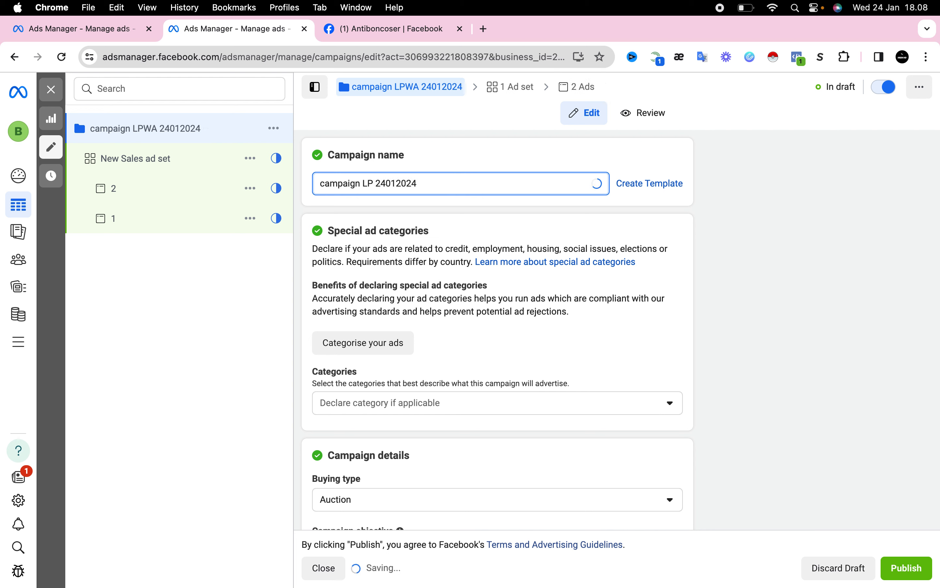
key(BackSpace)
text(PFO)
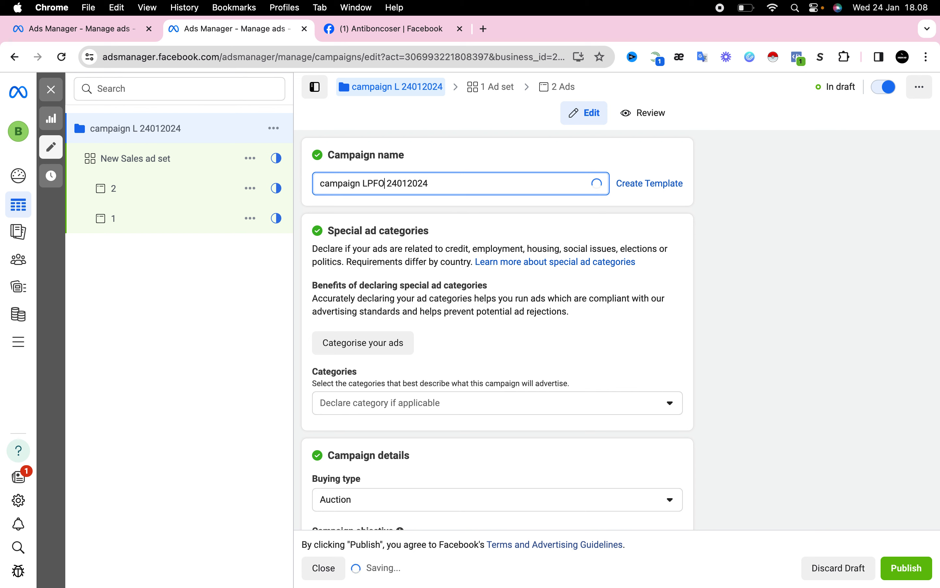
text(RM)
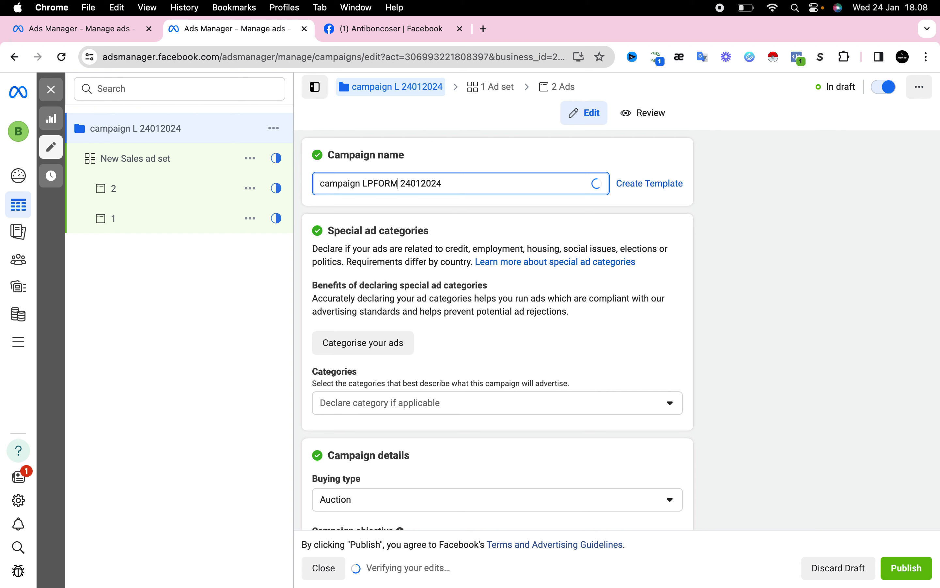
click(445, 147)
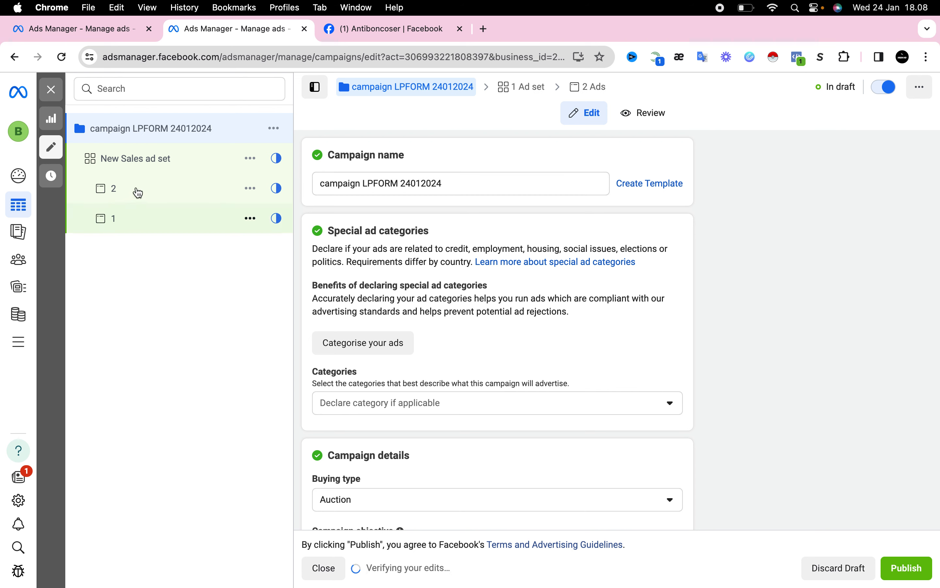
- Open ad 1 of the LPFORM campaign and look over its ad creative, call to action and info labels
click(152, 225)
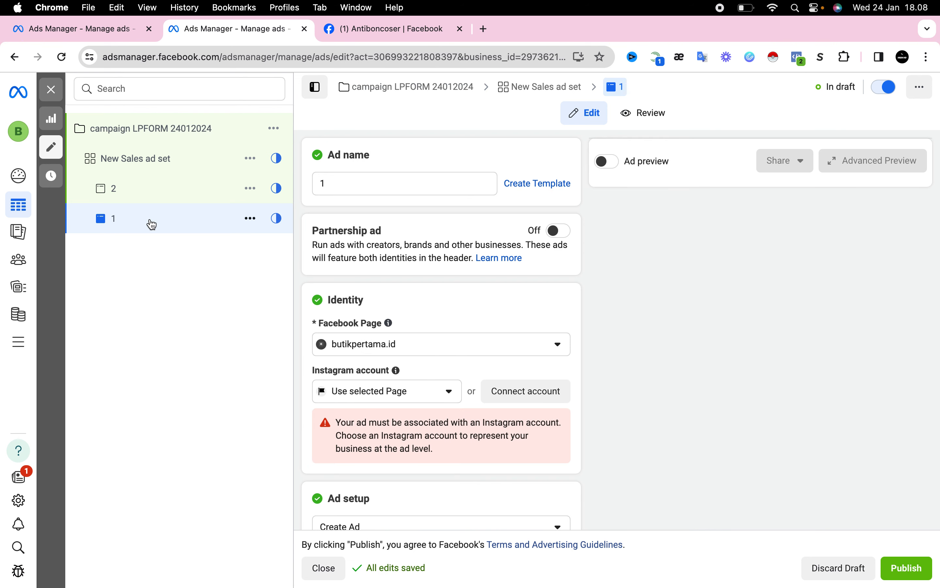
scroll(426, 412, down, 15)
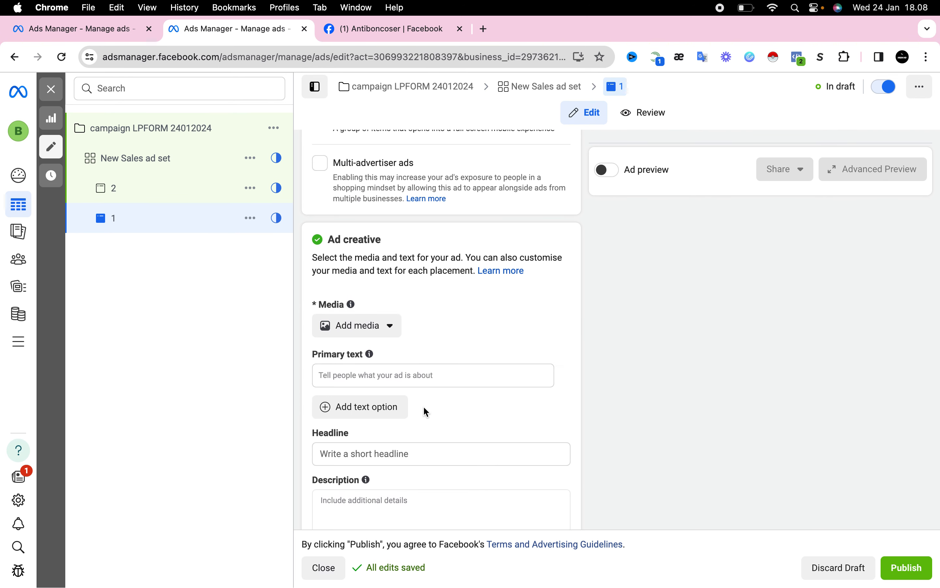
scroll(427, 412, down, 5)
scroll(427, 412, down, 5)
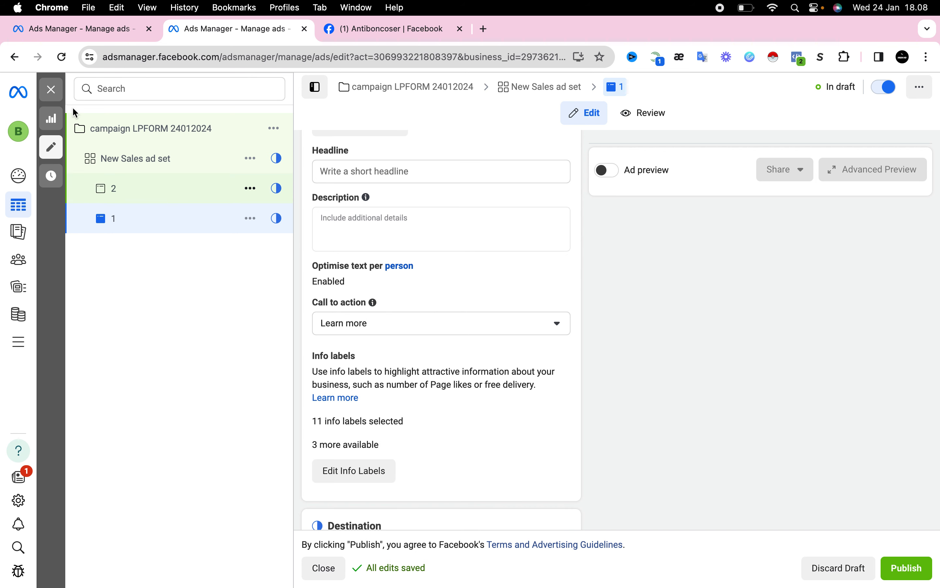
- Close the ad editor and switch to the Freeform board showing the campaign workflow notes
click(58, 96)
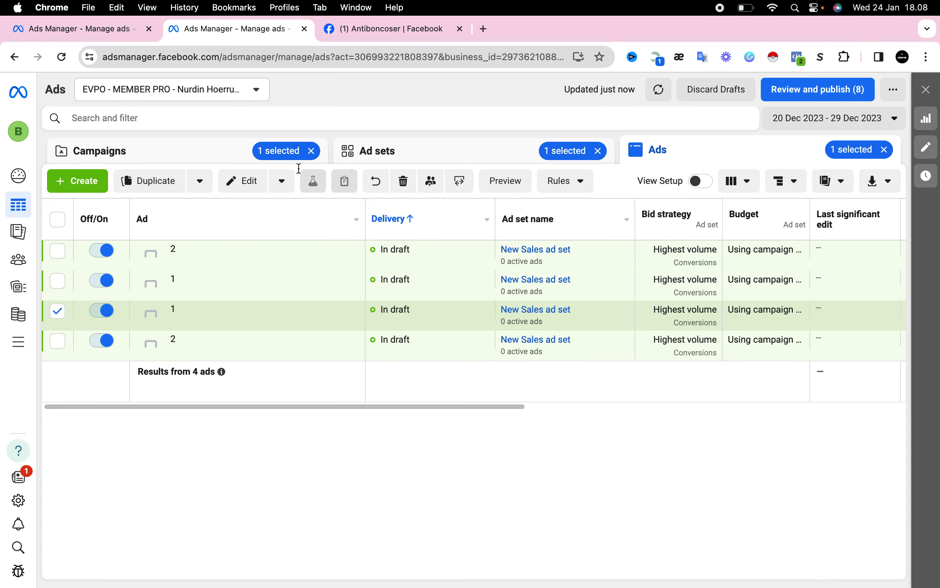
key(ctrl+Right)
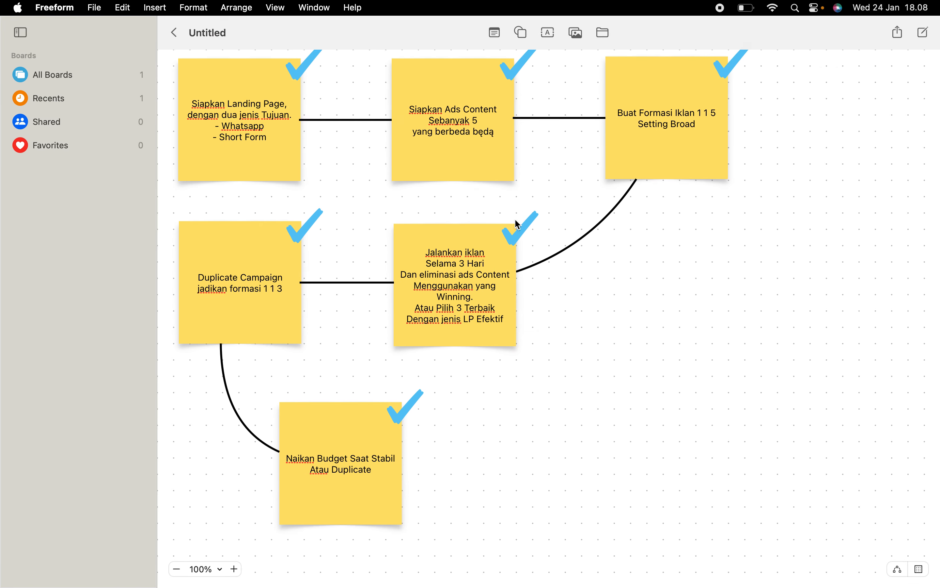